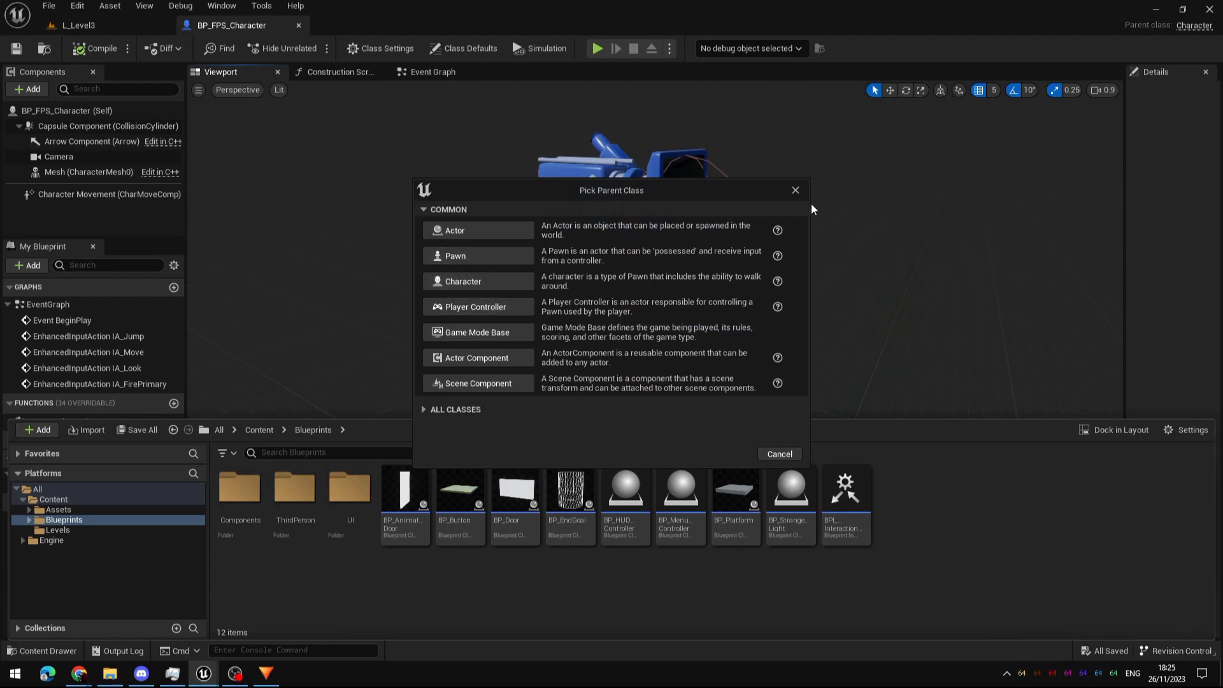
Step: Dismiss the parent class picker and examine the character's Camera component, widening its details and checking the available components
left_click(795, 190)
mouse_move(800, 250)
right_mouse_down()
mouse_move(891, 268)
mouse_move(800, 250)
right_mouse_up()
left_click(552, 217)
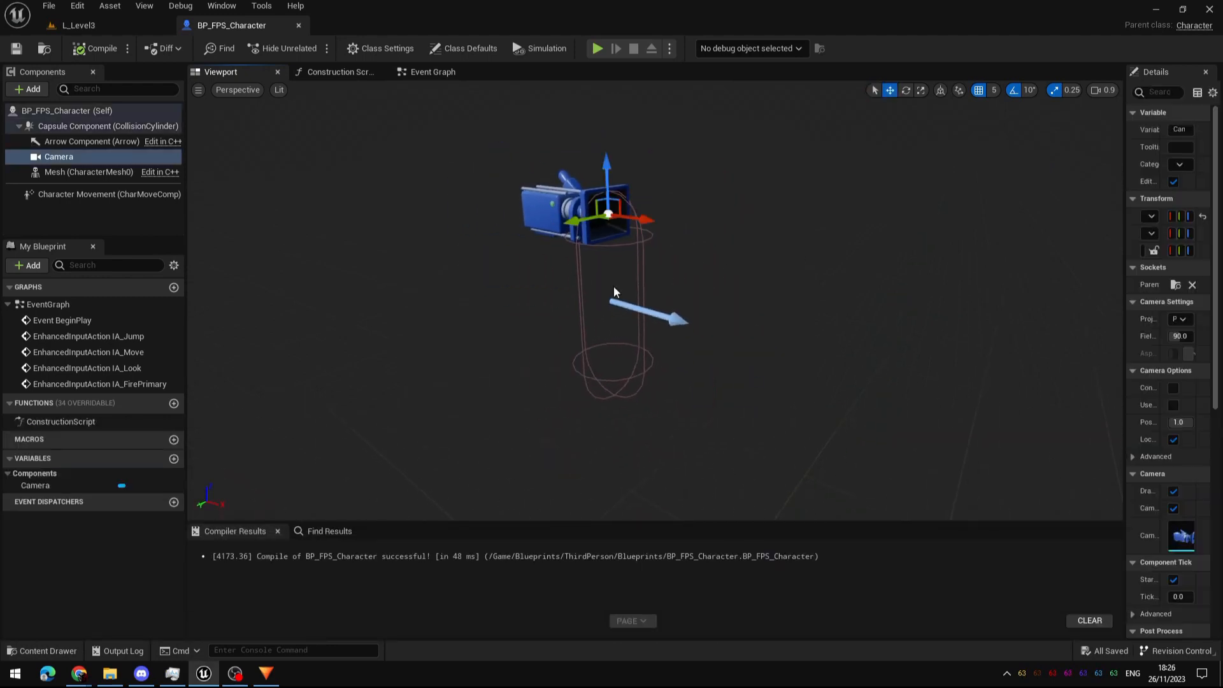
left_click_drag(1125, 241, 965, 241)
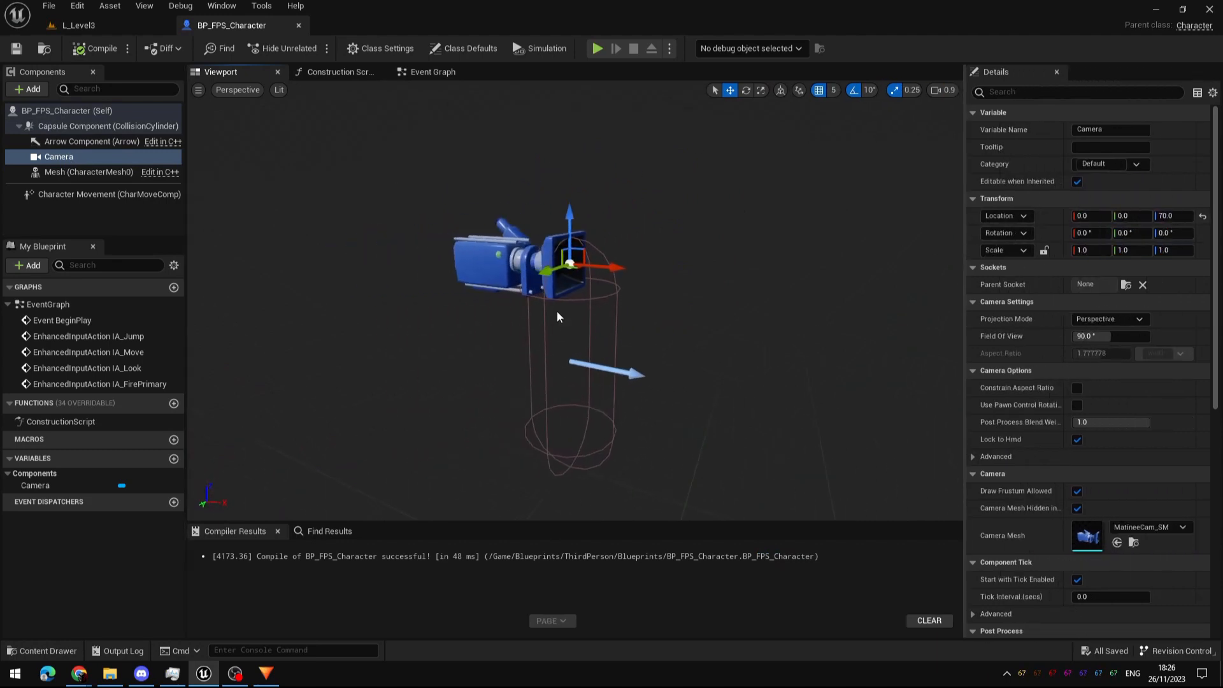
left_click(27, 92)
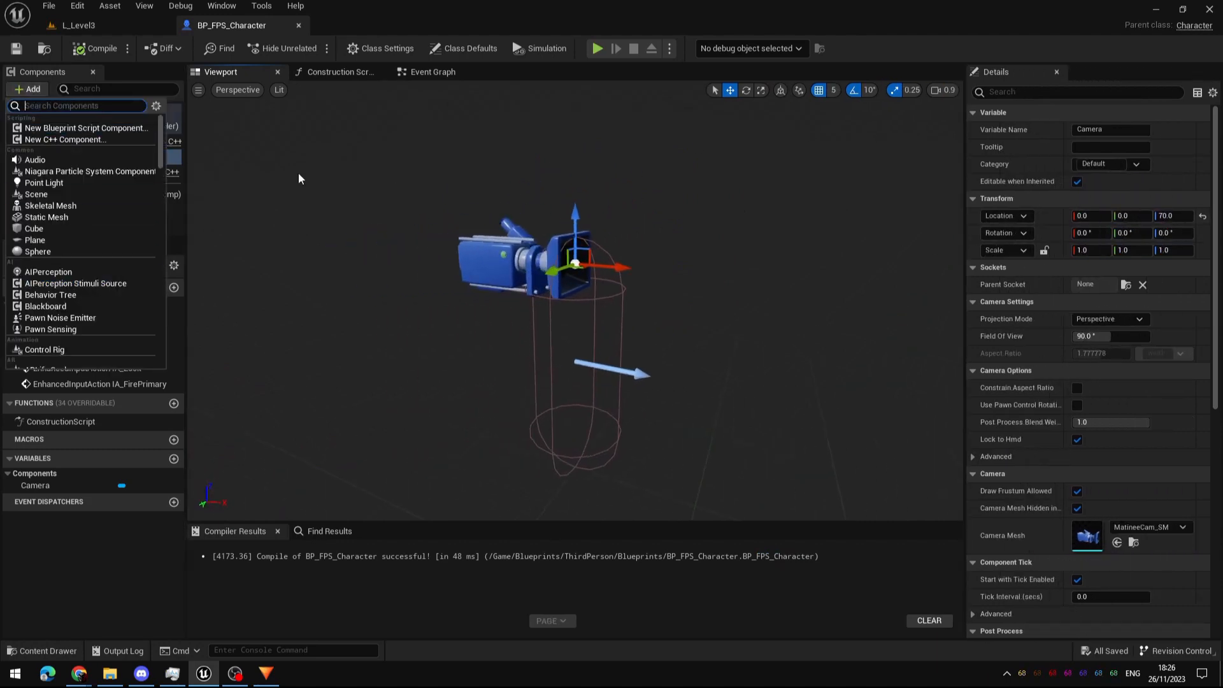
left_click(236, 151)
right_click_drag(695, 312, 723, 356)
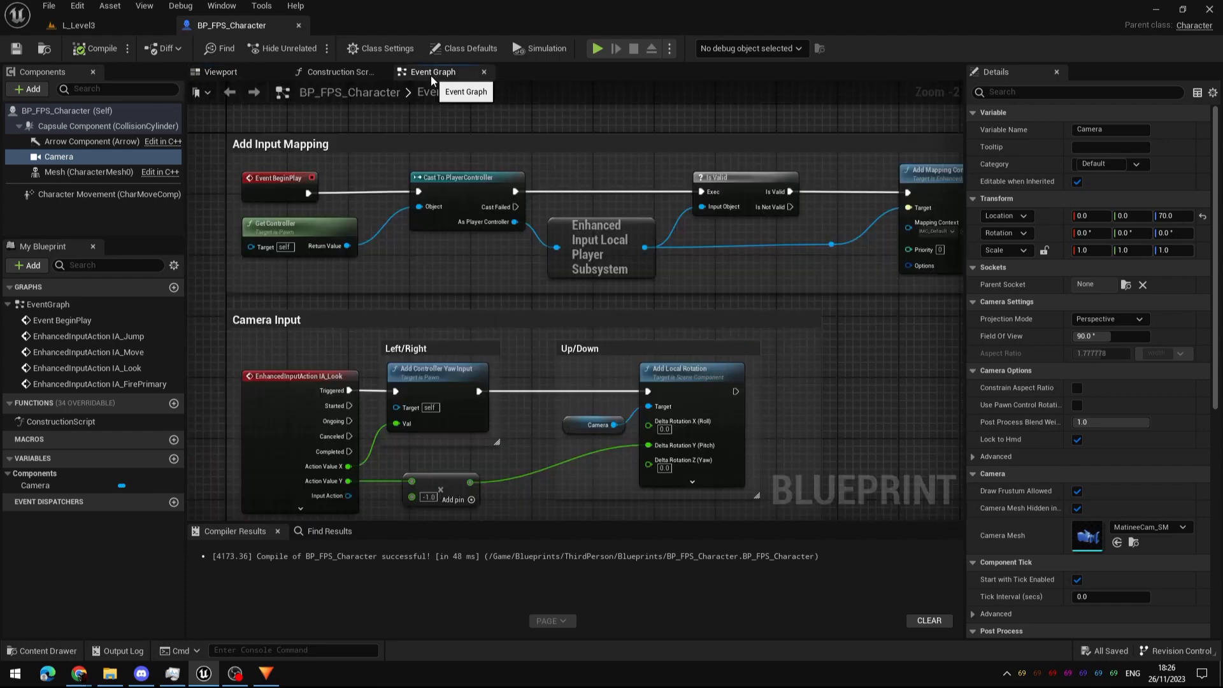
Step: Open the character's event graph and review the First Person template among the feature and content packs without adding it
left_click(430, 73)
scroll(541, 312, "up", 2)
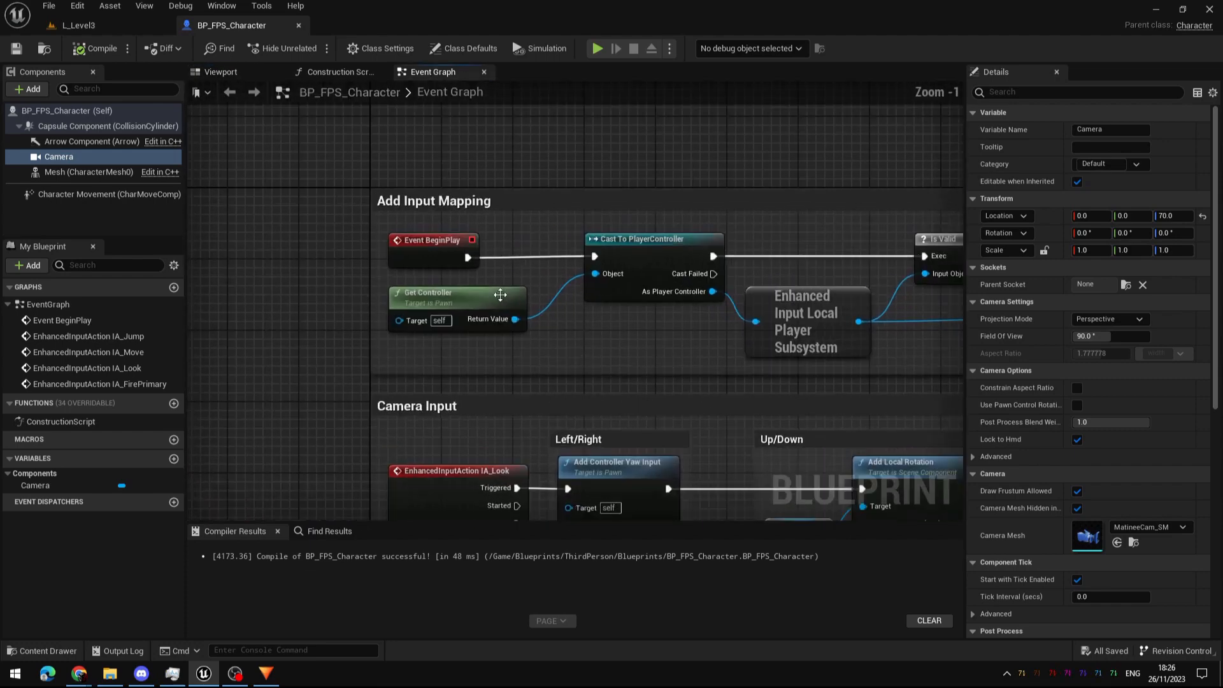
key("ctrl+space")
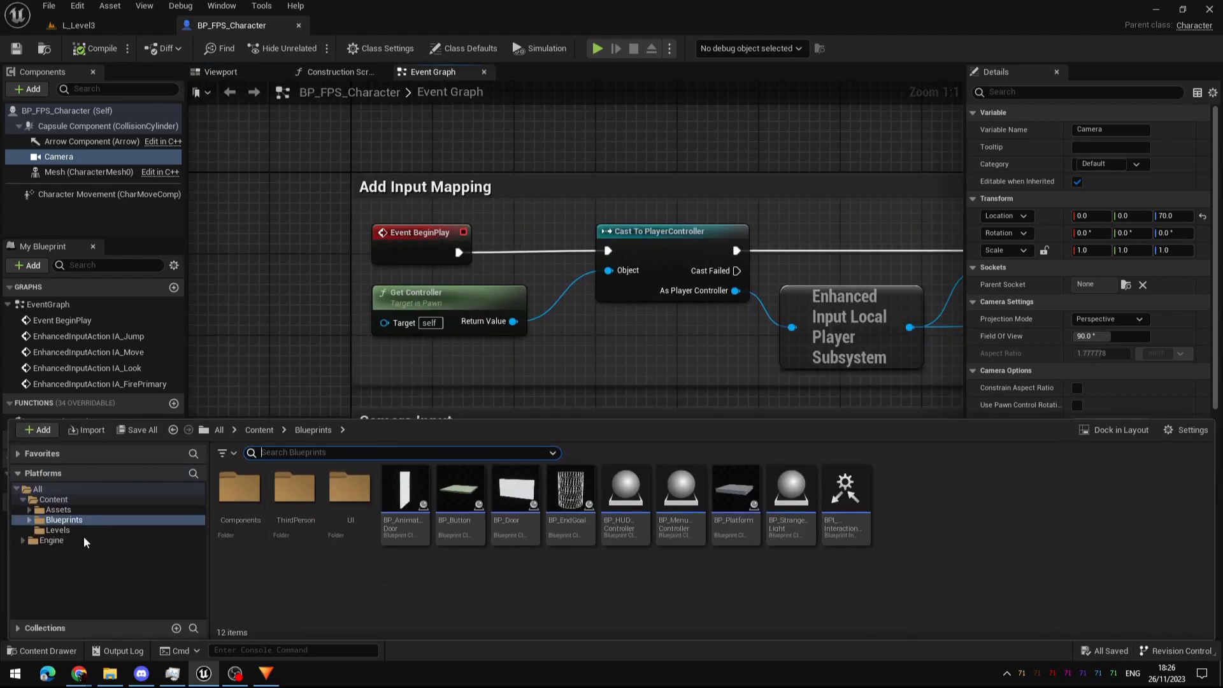
left_click(39, 430)
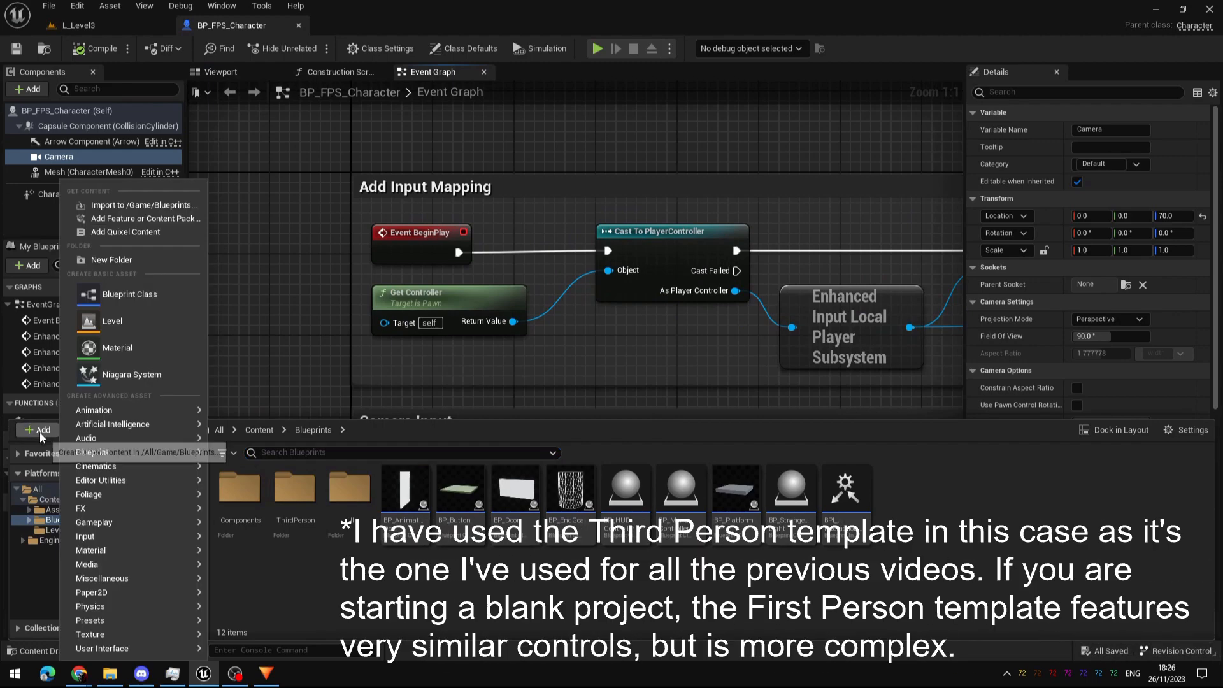
left_click(151, 220)
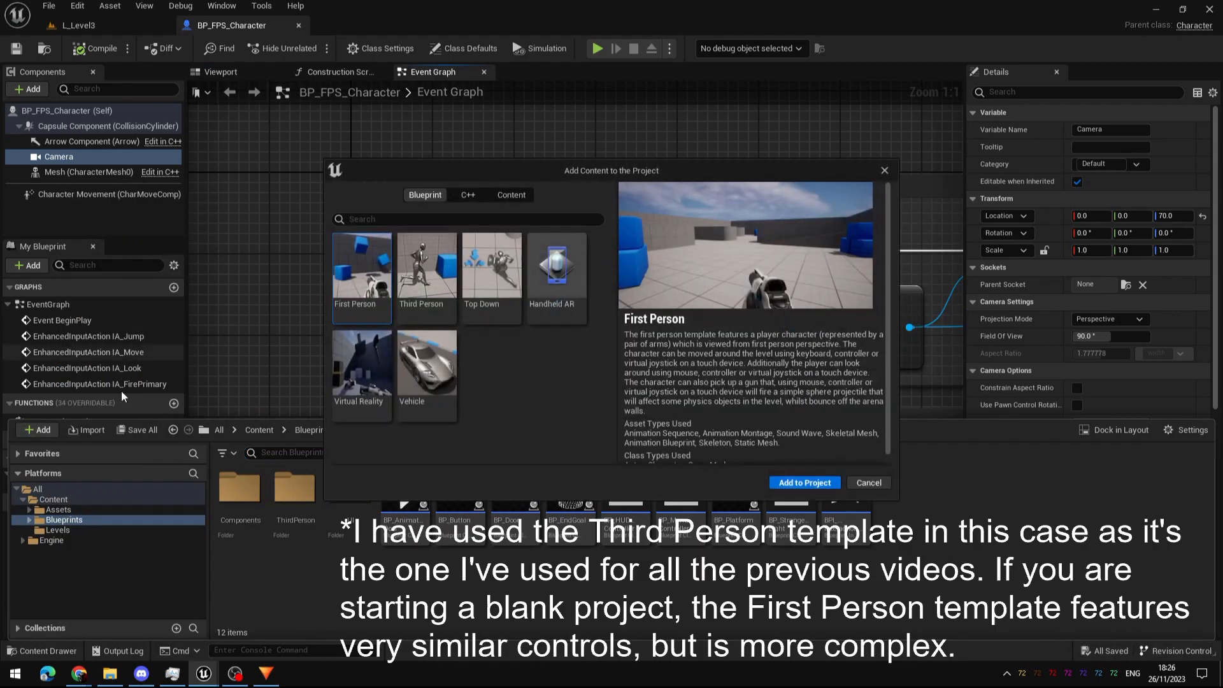
left_click(884, 171)
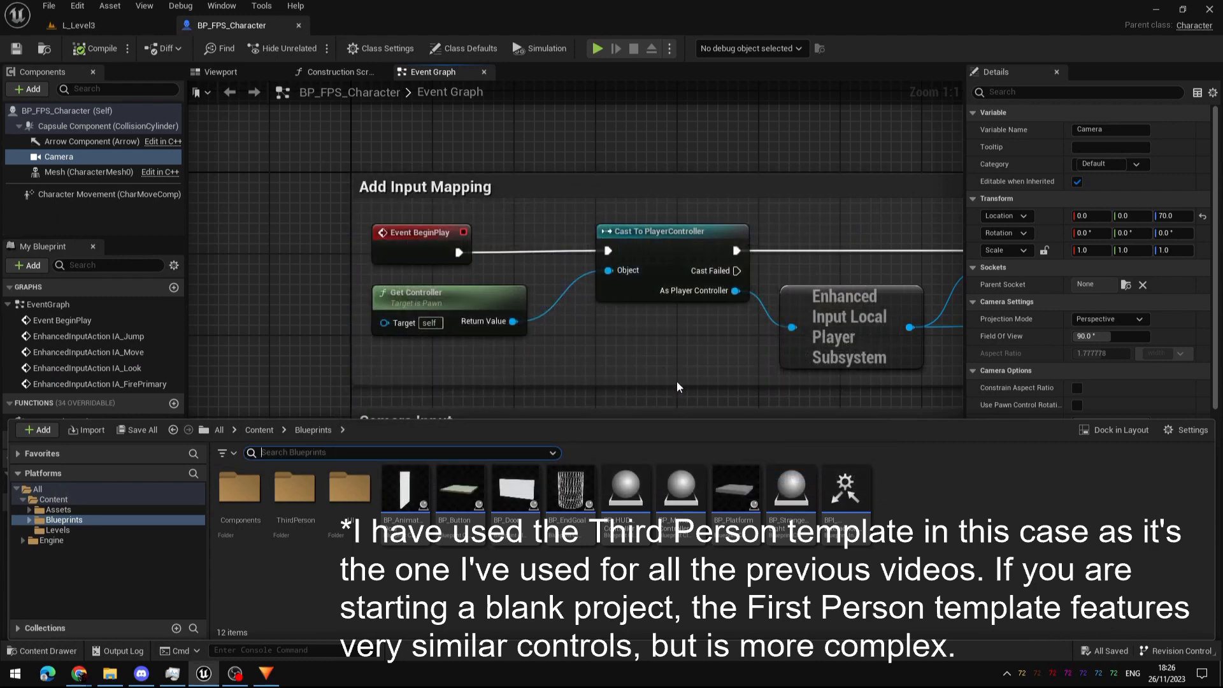
Step: Examine the Add Input Mapping section of the event graph through to the Add Mapping Context node
right_click_drag(583, 369, 557, 323)
right_click_drag(885, 317, 625, 341)
scroll(475, 284, "up", 1, "ctrl")
right_click_drag(914, 345, 459, 353)
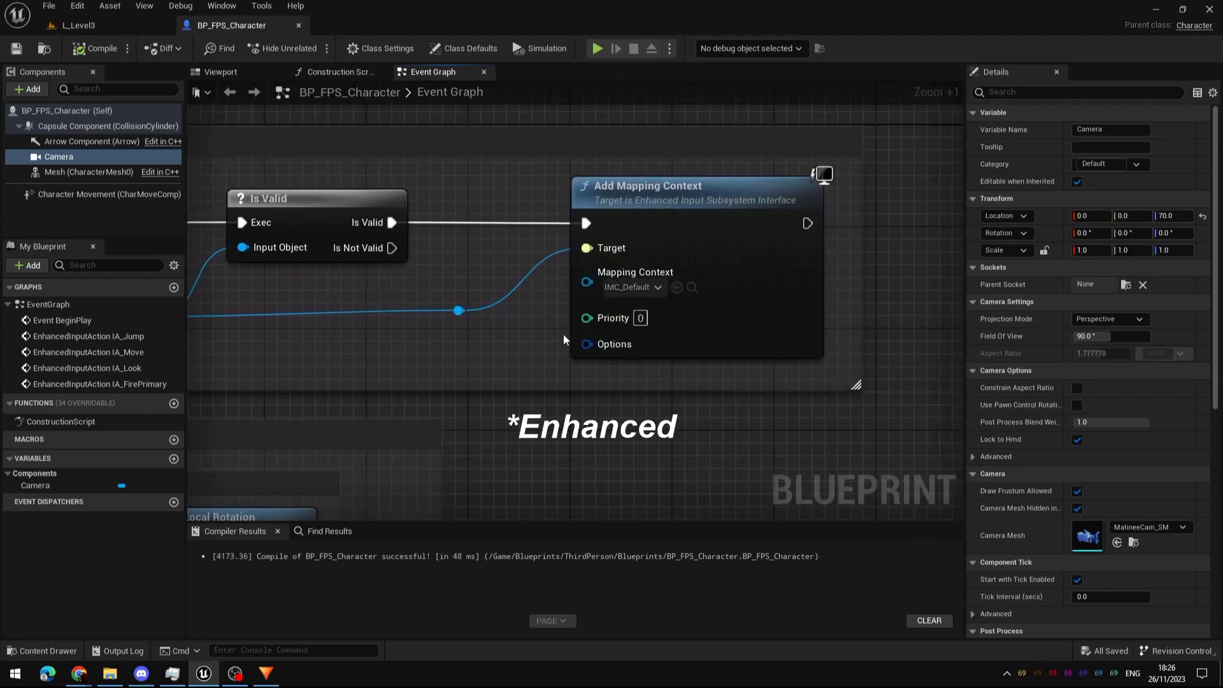
Step: Examine the Camera Input section, including the multiply by -1.0 node and the Add Local Rotation node for up/down look
scroll(429, 345, "down", 5)
right_click_drag(344, 389, 642, 238)
scroll(449, 287, "up", 4)
right_click_drag(449, 287, 616, 271)
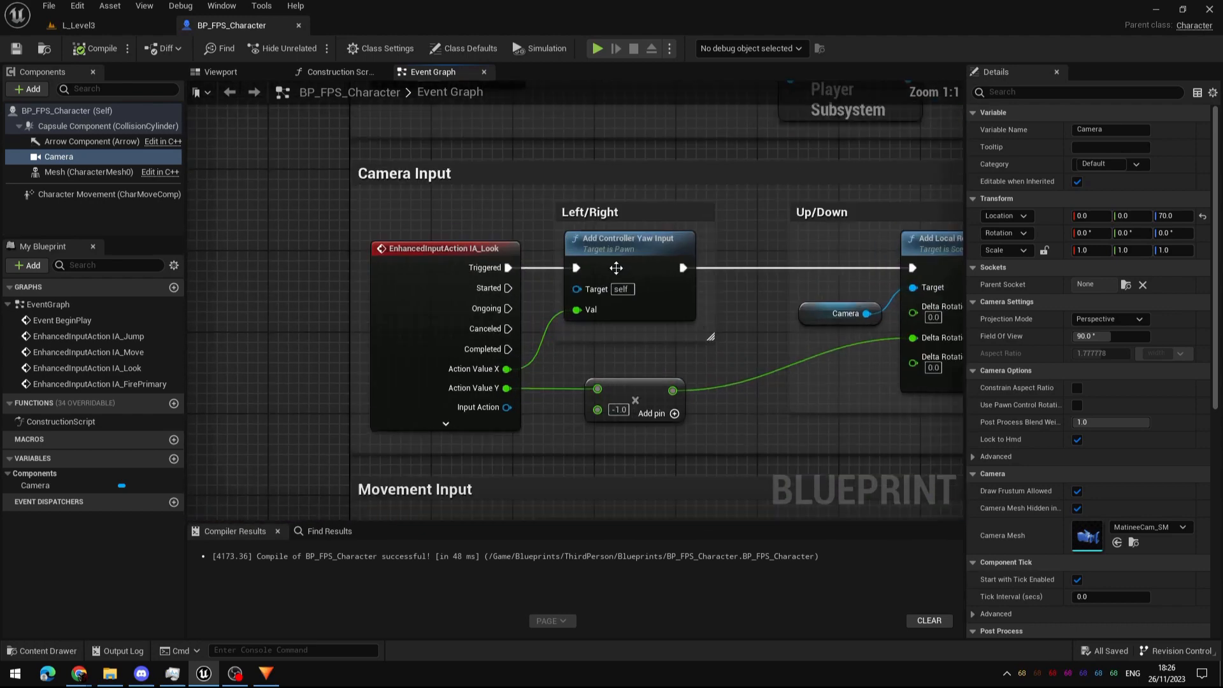
scroll(527, 299, "up", 2, "ctrl")
right_click_drag(628, 431, 548, 433)
left_click(549, 433)
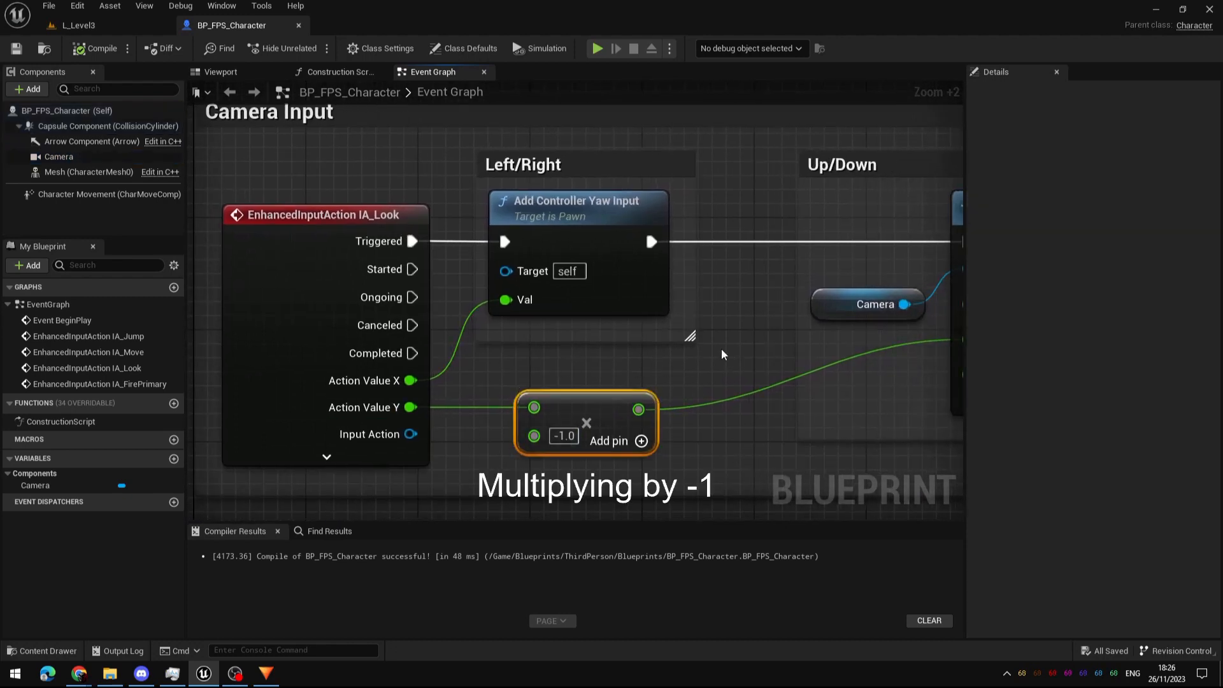
scroll(648, 364, "down", 1)
right_click_drag(656, 241, 613, 239)
left_click_drag(966, 474, 1154, 474)
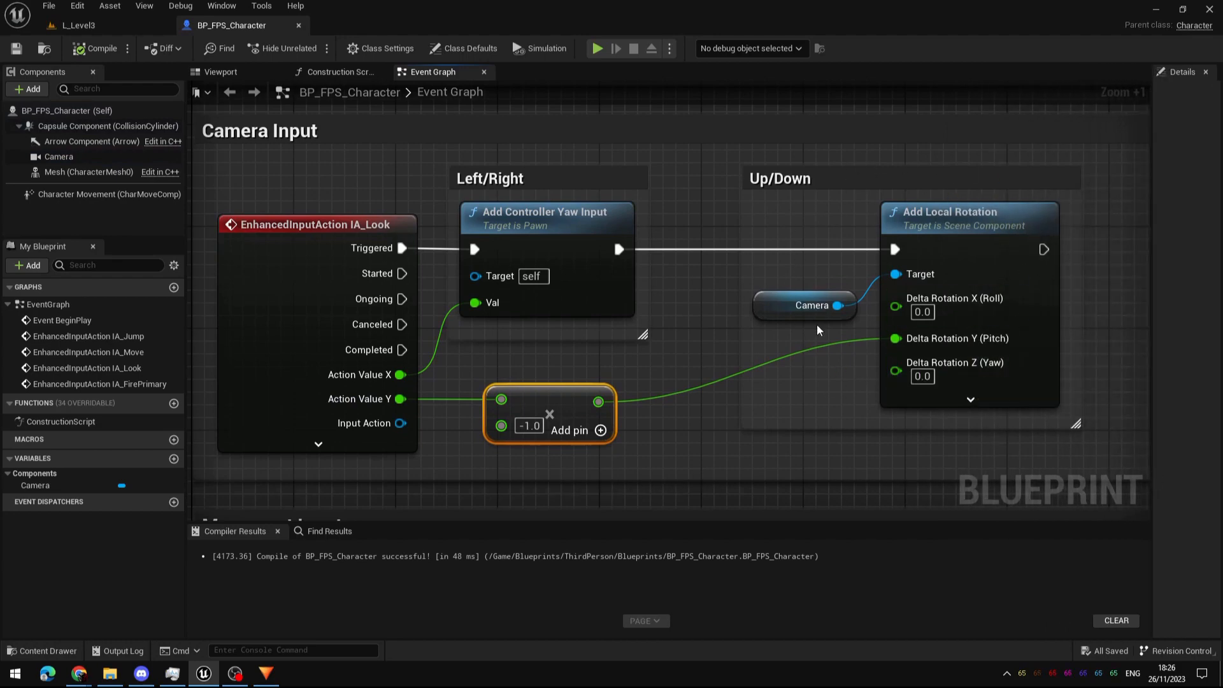
Step: Examine the Movement Input, Jump Input and IA_FirePrimary sections of the event graph
scroll(657, 433, "down", 1)
right_click_drag(637, 448, 638, 76)
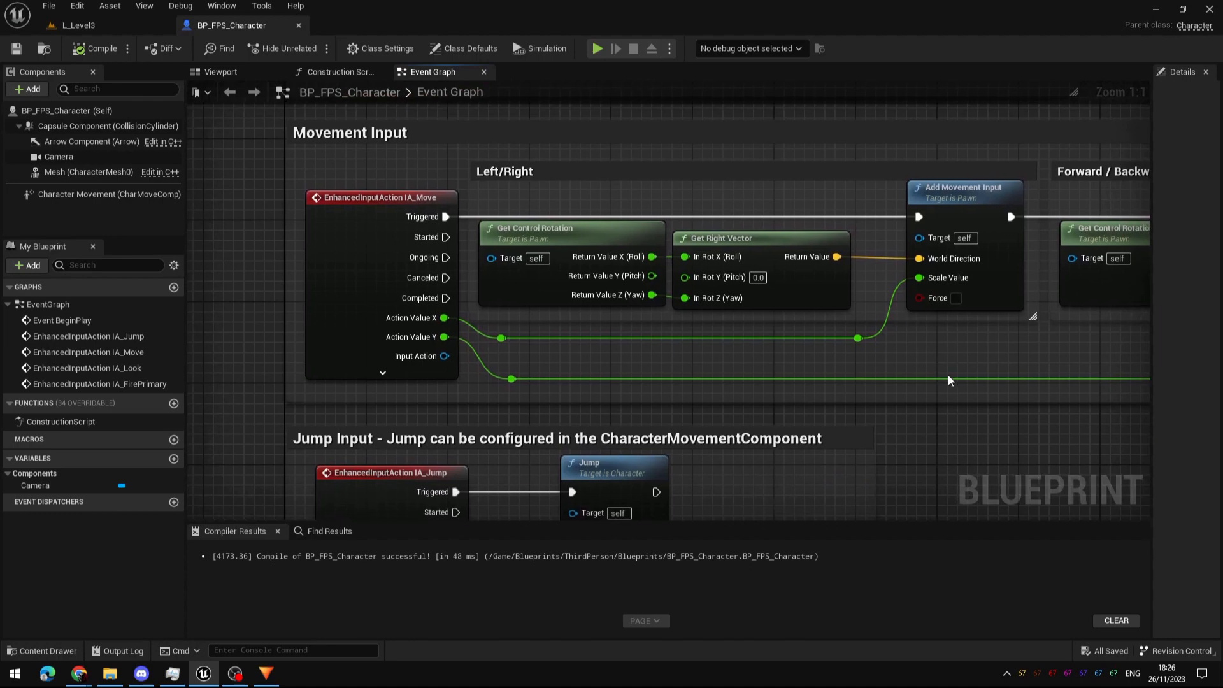
right_click_drag(980, 382, 908, 273)
right_click_drag(679, 449, 687, 274)
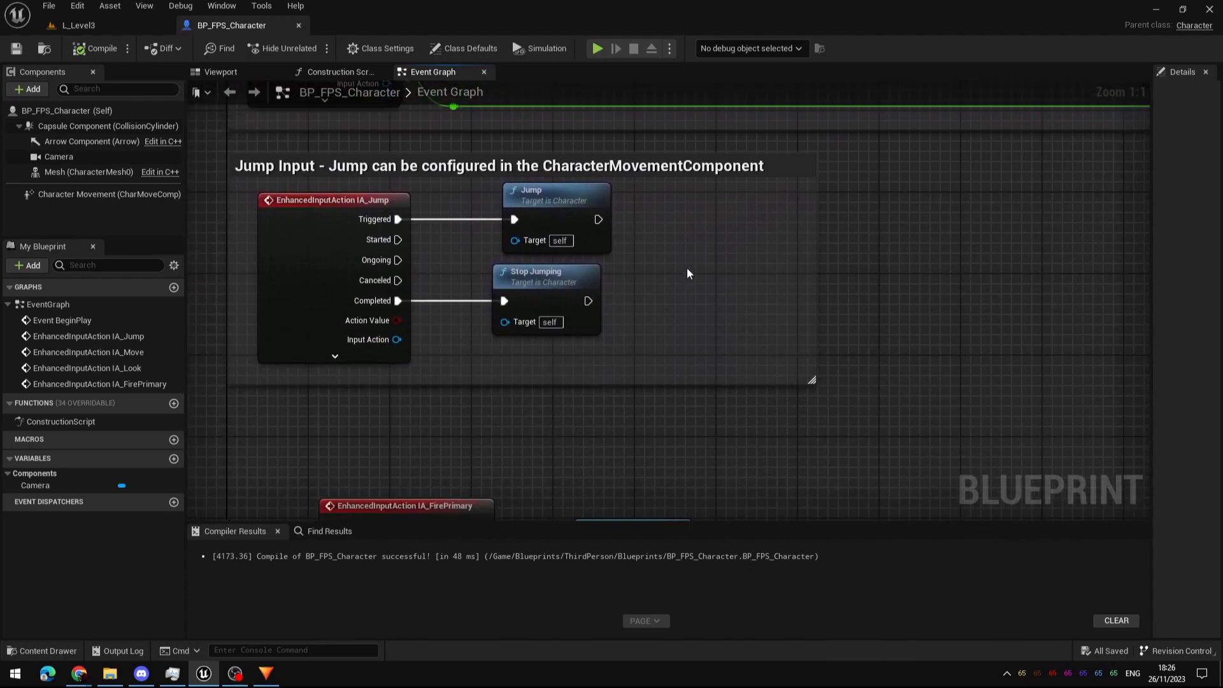
right_click_drag(643, 410, 667, 121)
left_click_drag(228, 174, 707, 414)
left_click(754, 399)
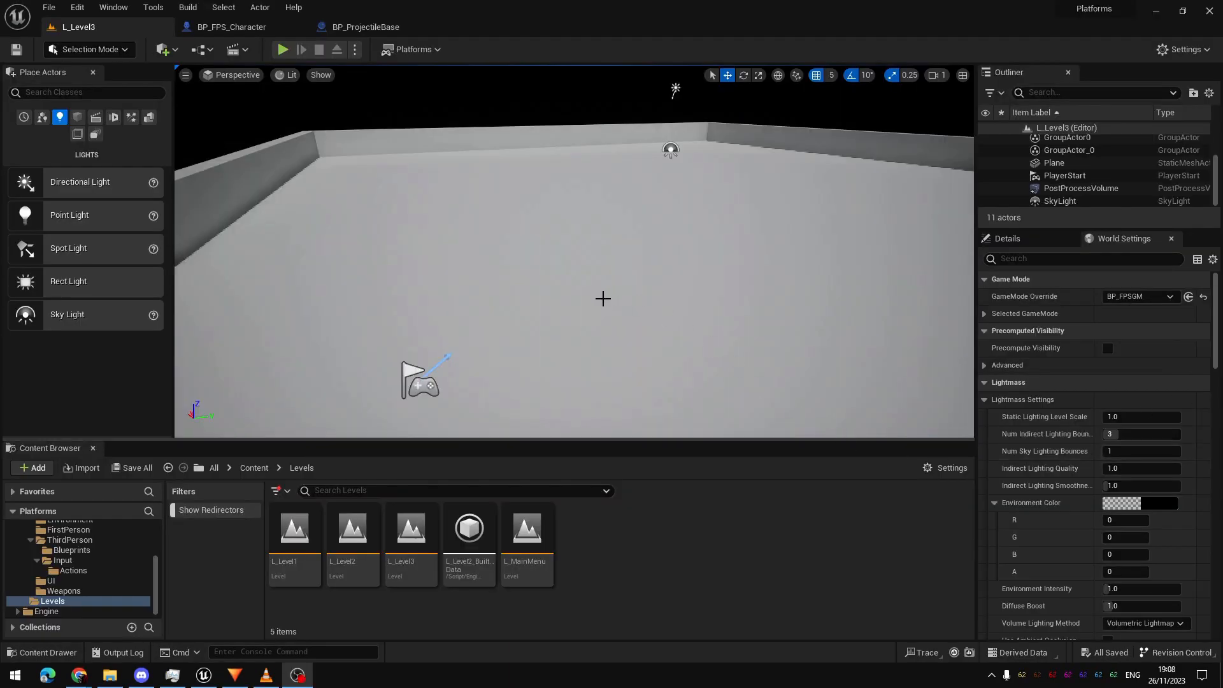
Step: Browse the project content to the Blueprints folder inside Blueprints/ThirdPerson and check its assets
right_click_drag(579, 298, 758, 306)
left_click(255, 468)
left_click(372, 549)
double_click(373, 549)
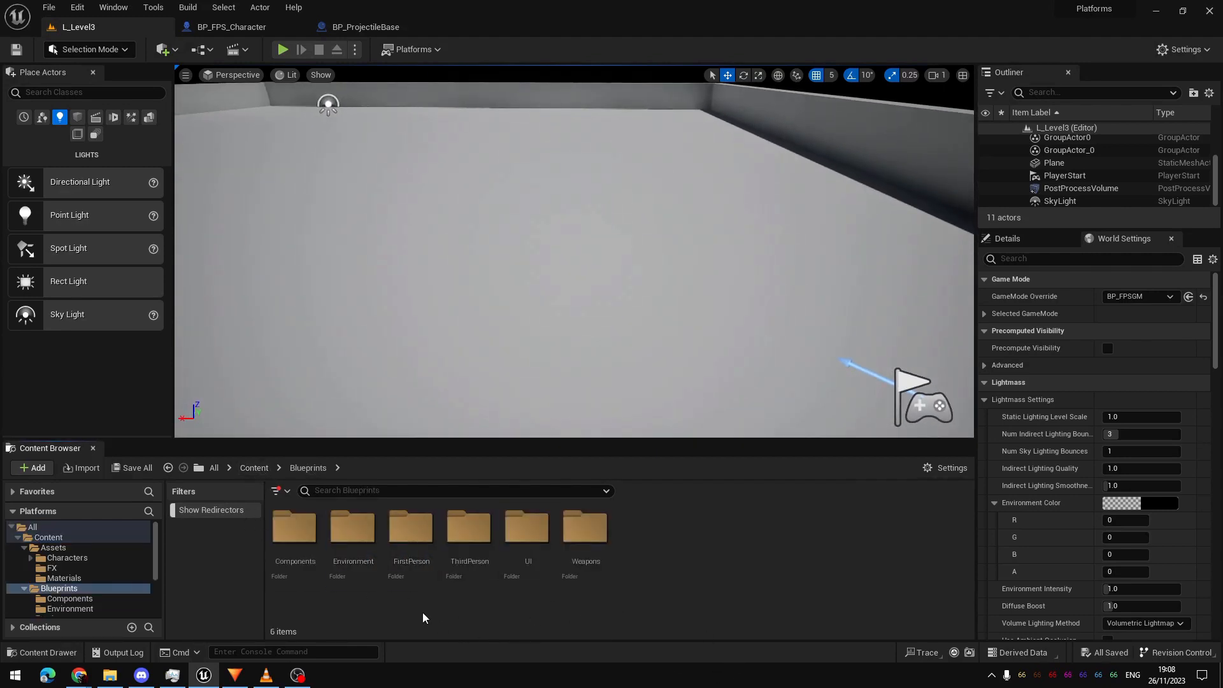
double_click(469, 529)
left_click(292, 537)
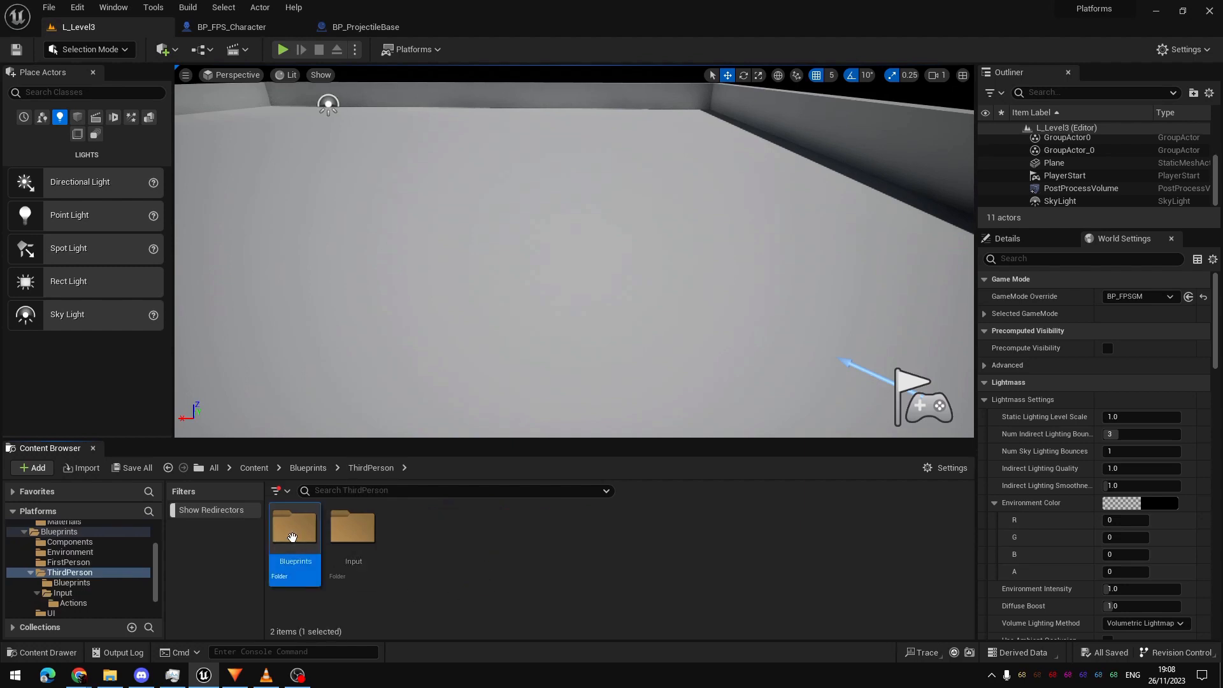
double_click(292, 537)
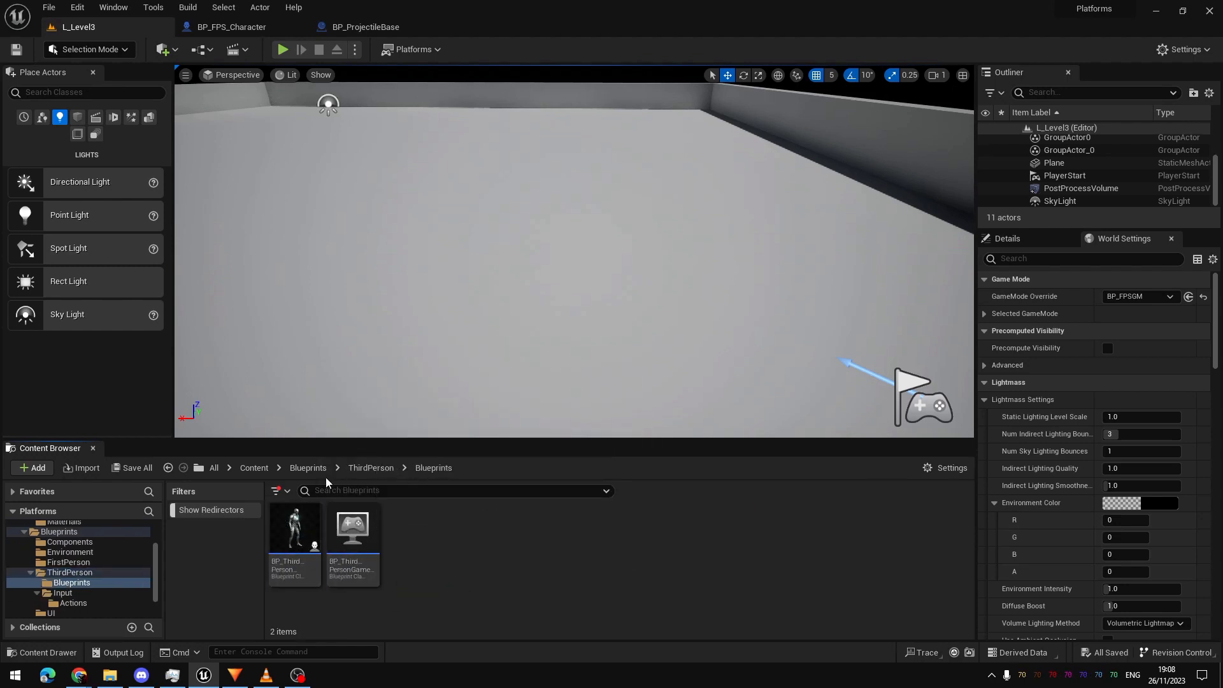
Step: Open BP_FPSGM from Blueprints/FirstPerson in the full Blueprint editor and review its class settings, including the Default Pawn Class
left_click(308, 467)
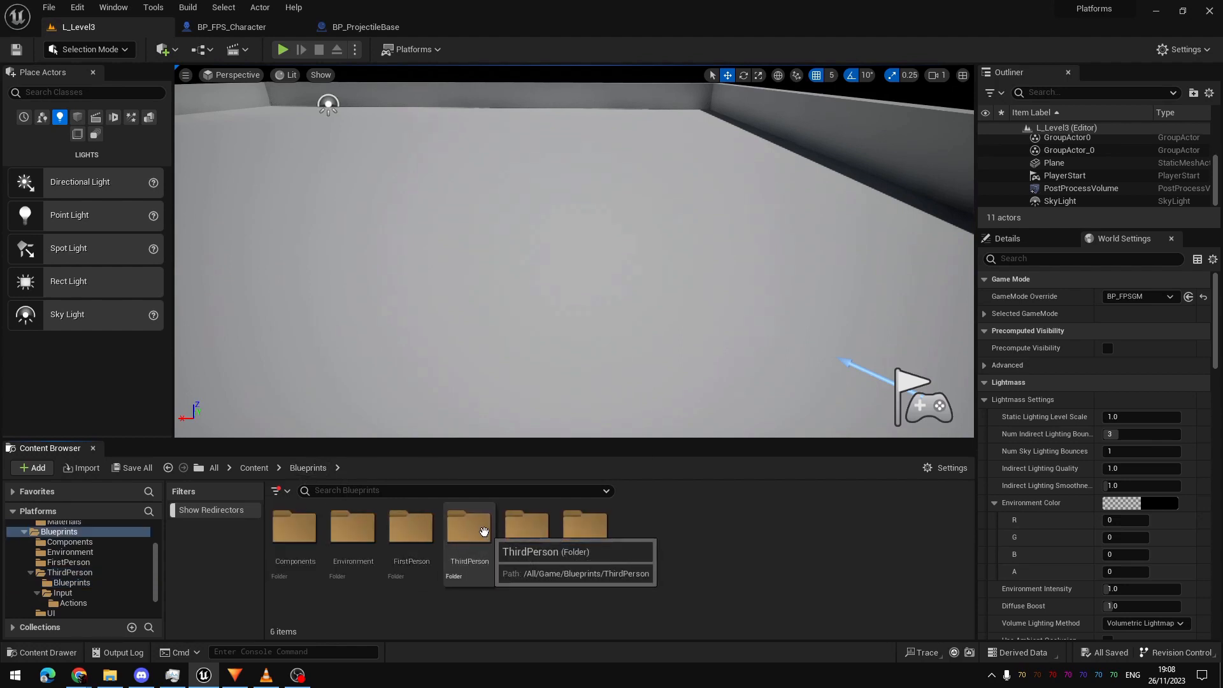
double_click(411, 542)
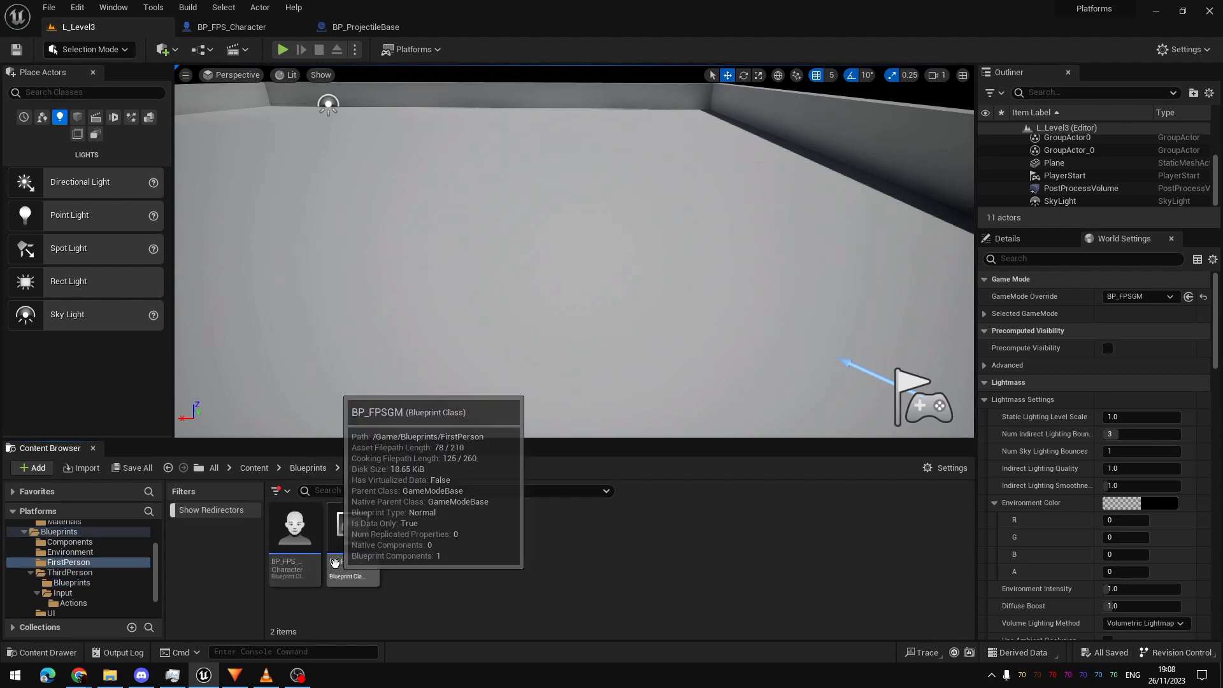
double_click(352, 541)
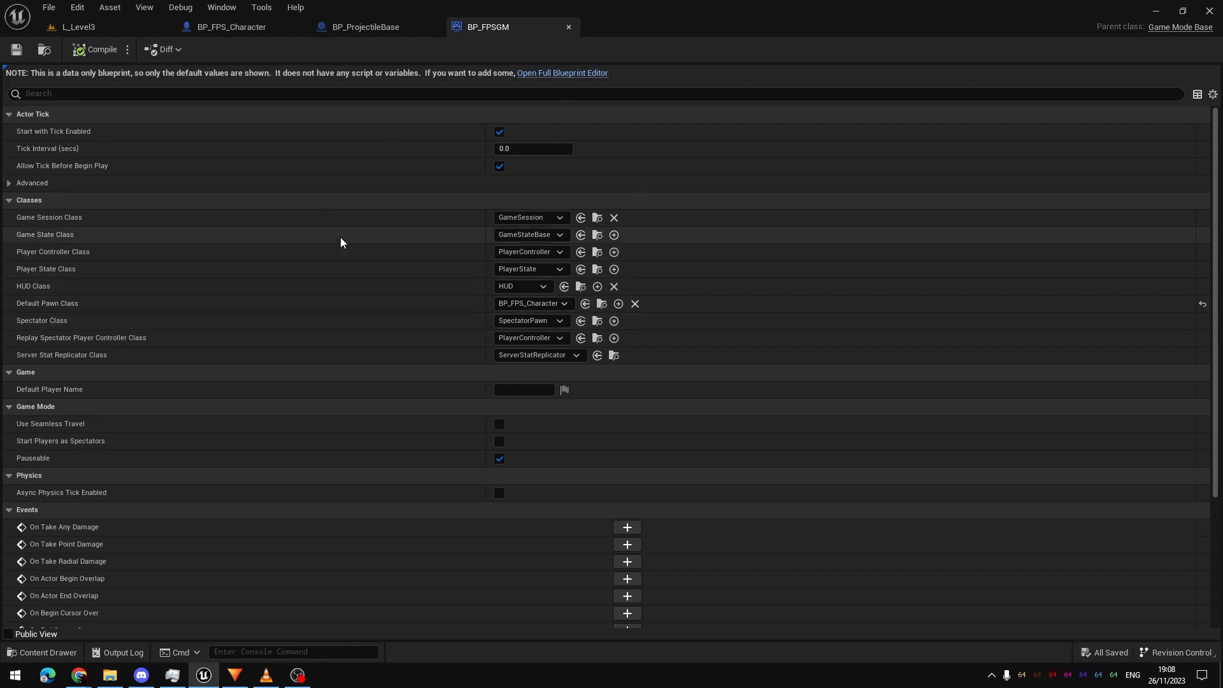
left_click(548, 73)
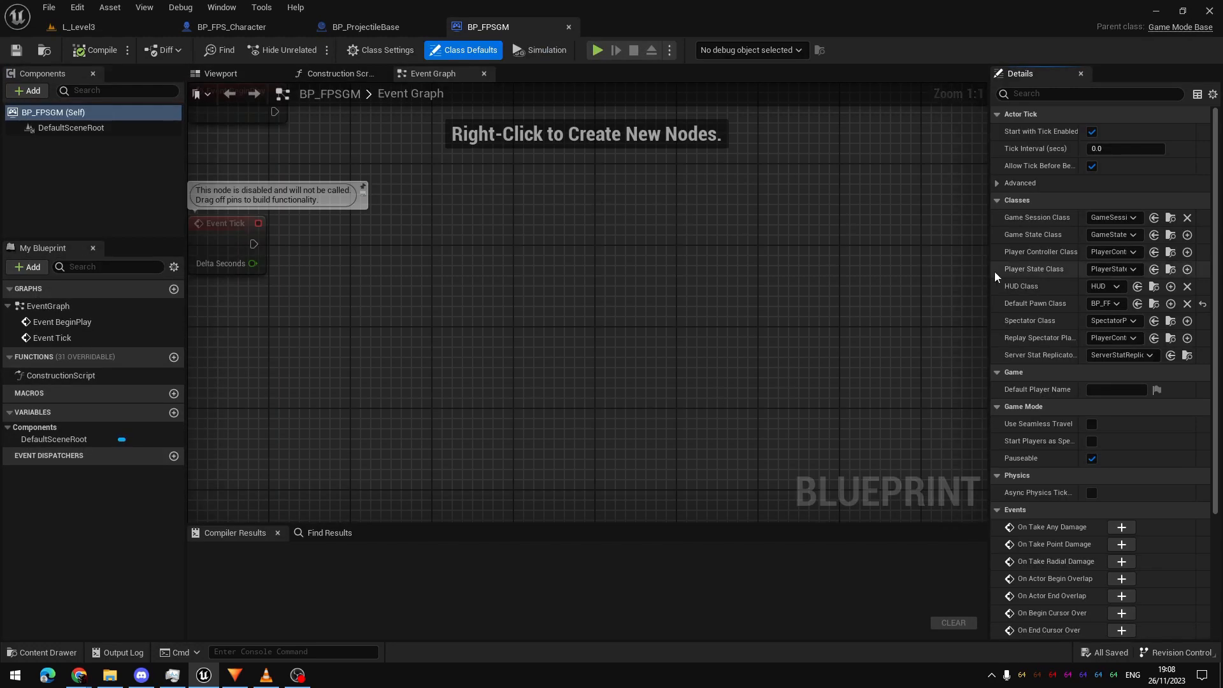
left_click_drag(989, 274, 796, 255)
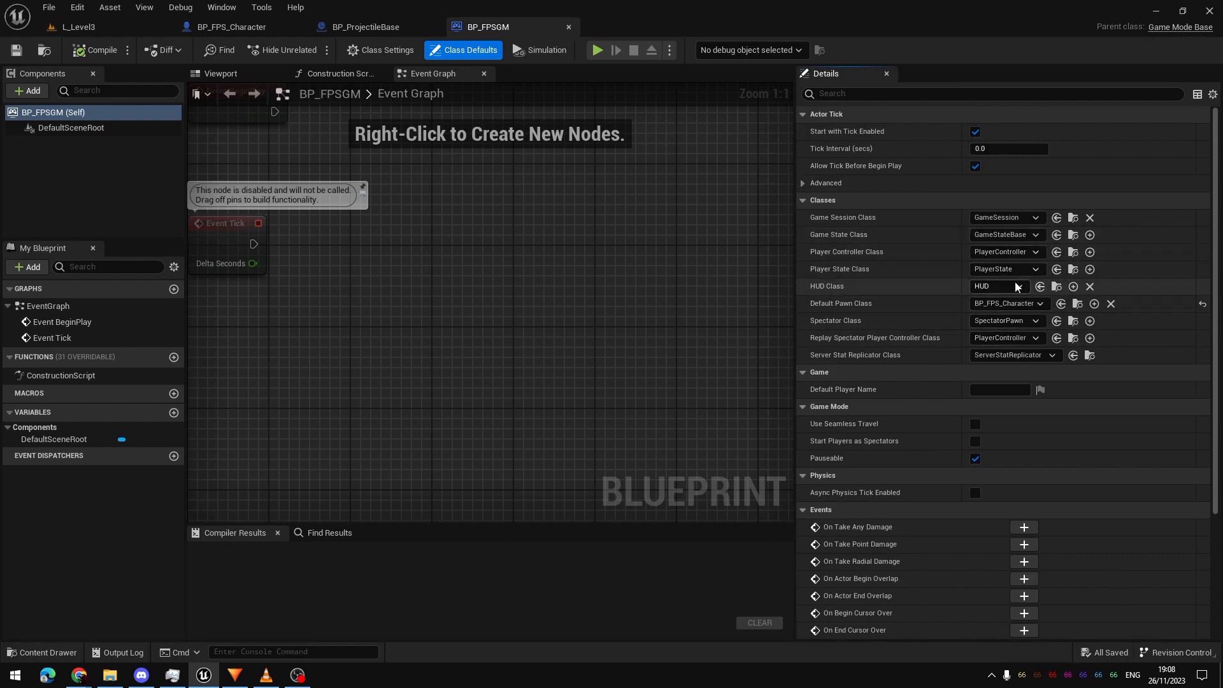
Step: Close the BP_FPSGM, BP_ProjectileBase and BP_FPS_Character editors and return to the L_Level3 level
middle_click(518, 28)
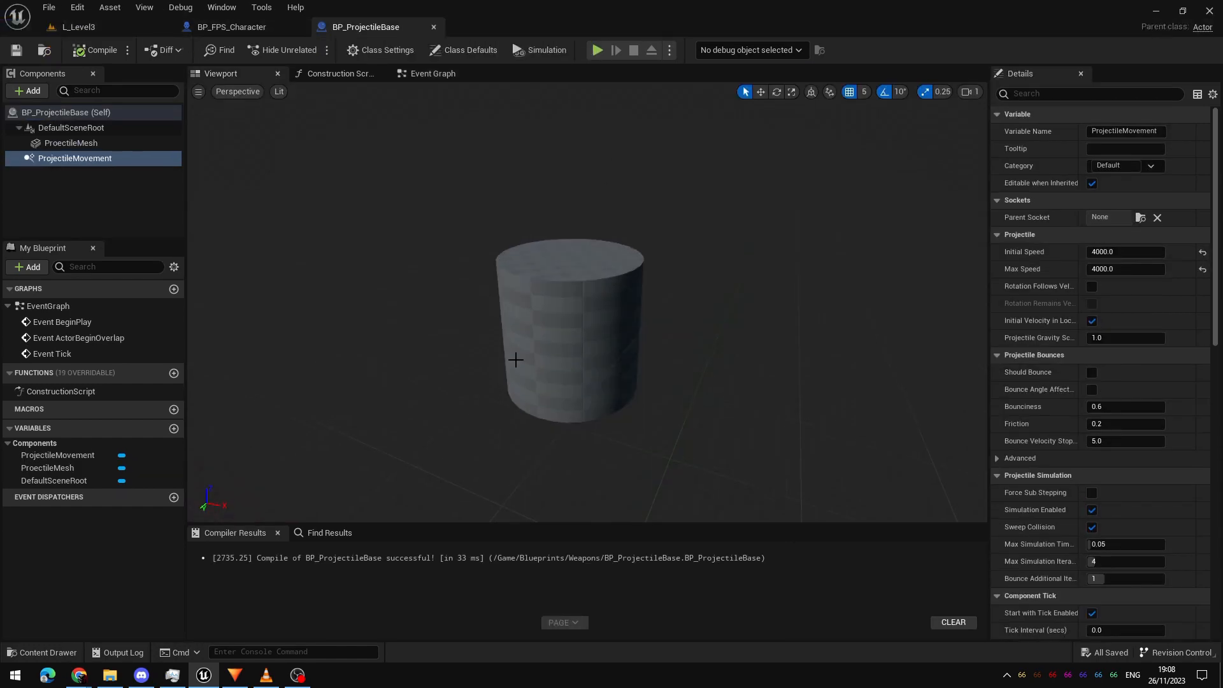
middle_click(354, 27)
middle_click(252, 24)
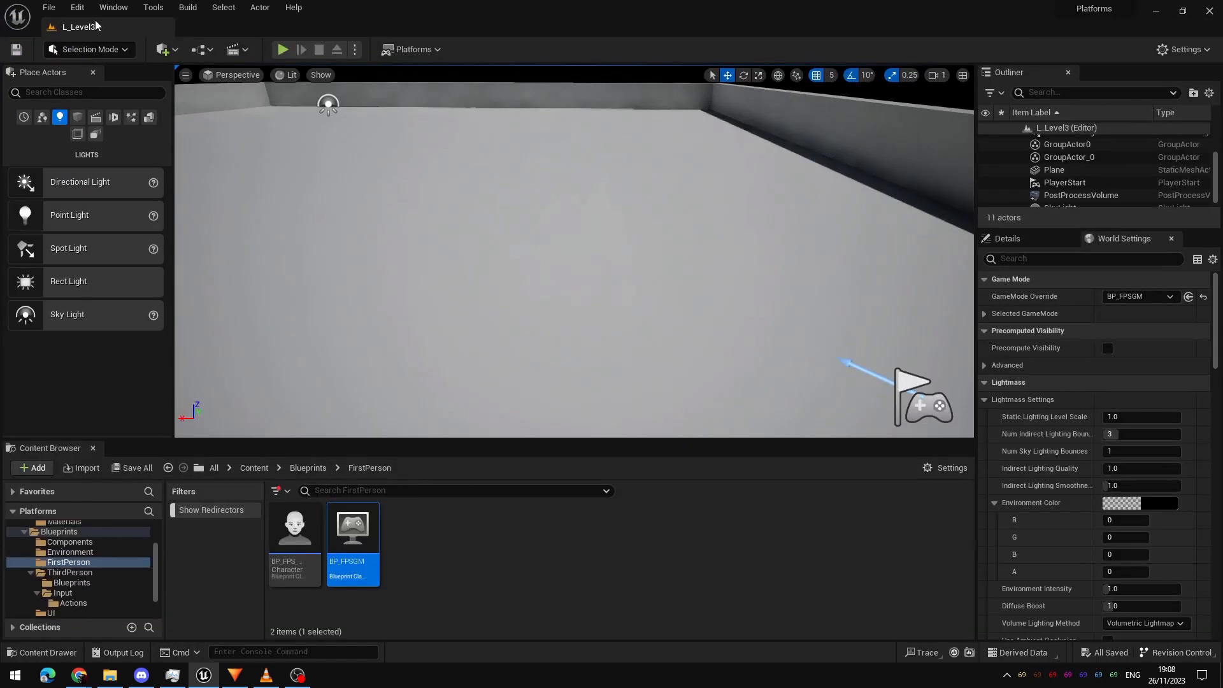
right_click_drag(577, 255, 627, 286)
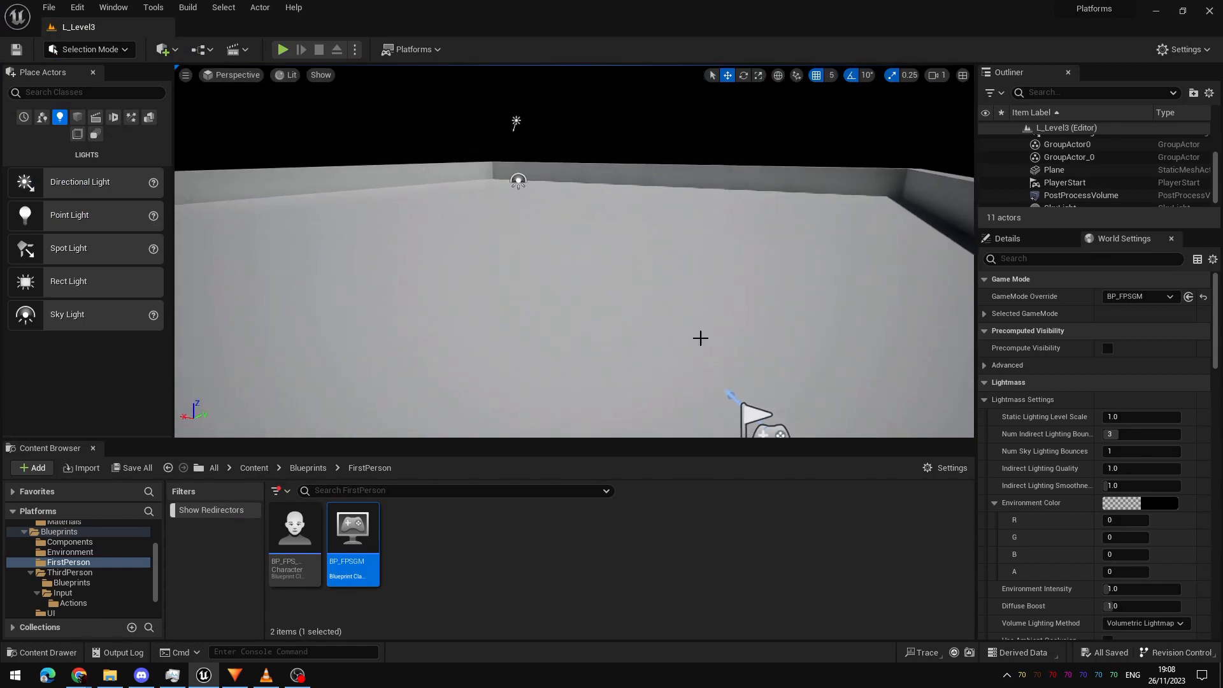
right_click_drag(739, 324, 725, 357)
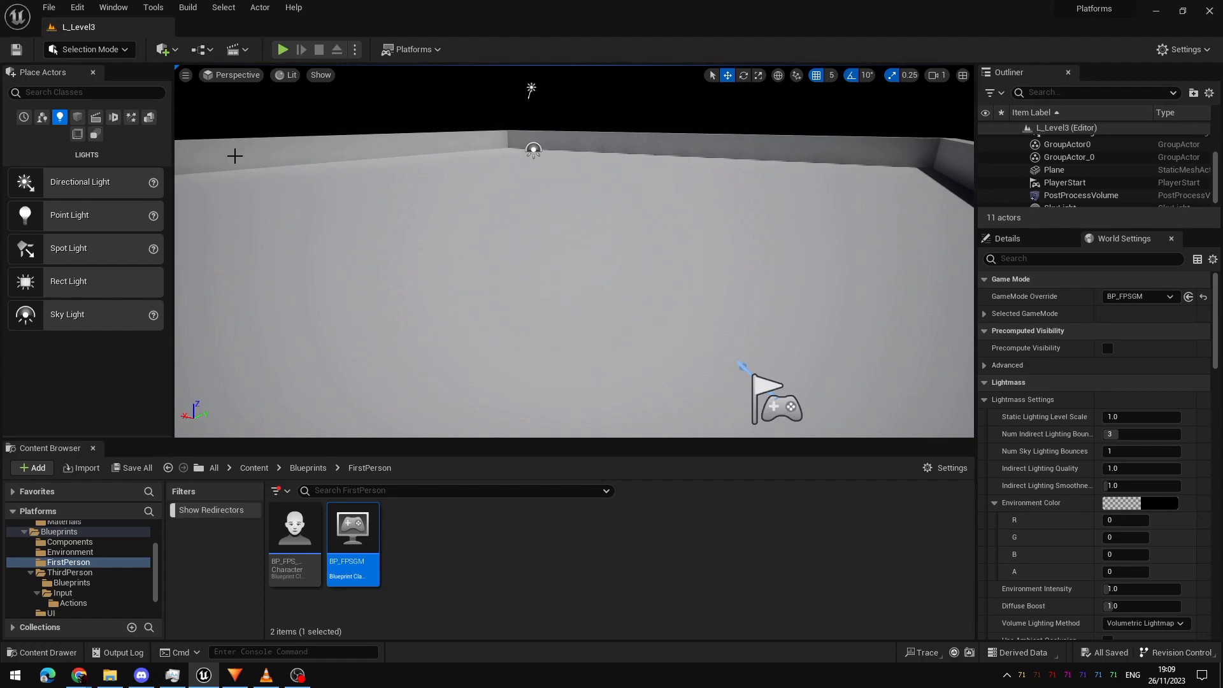
Step: Check the default game mode under Maps & Modes in the project settings, and close the settings
left_click(1183, 49)
left_click(1086, 104)
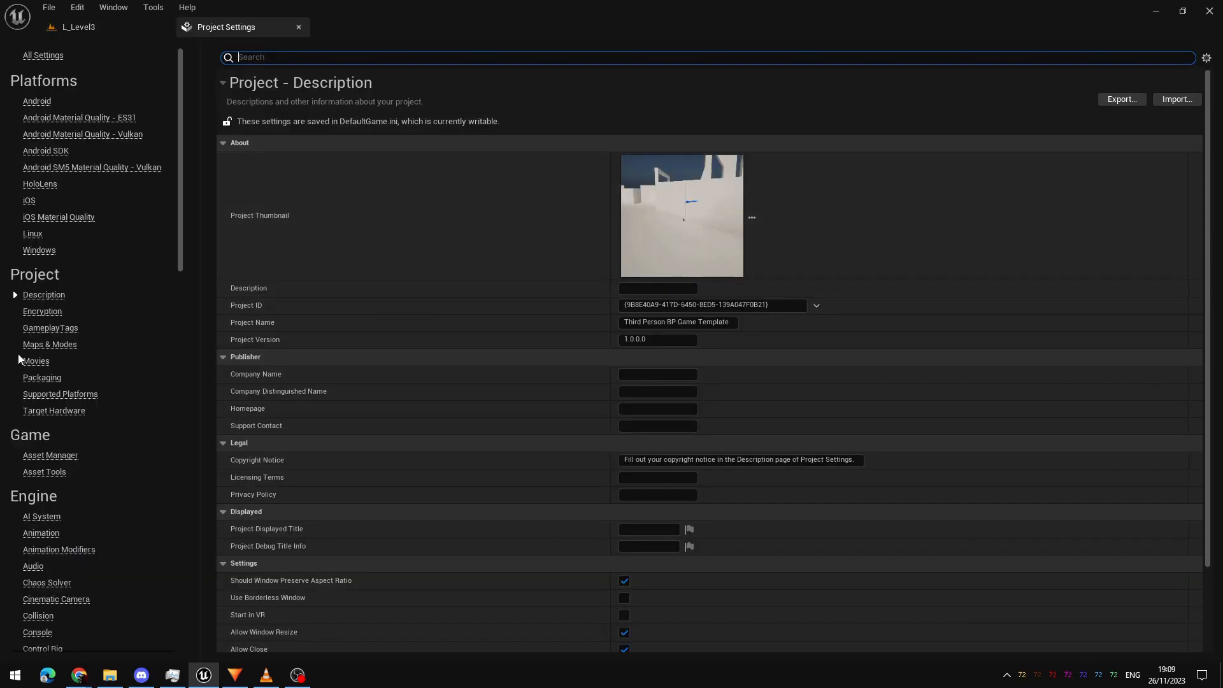
left_click(49, 346)
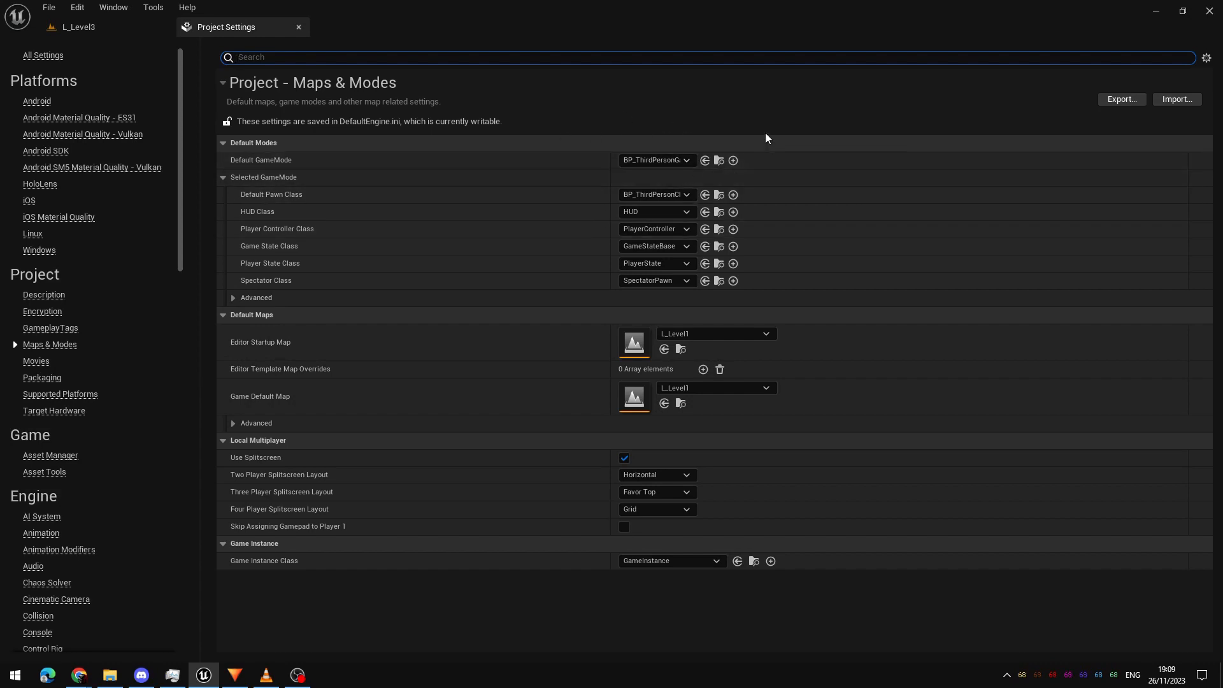
middle_click(250, 30)
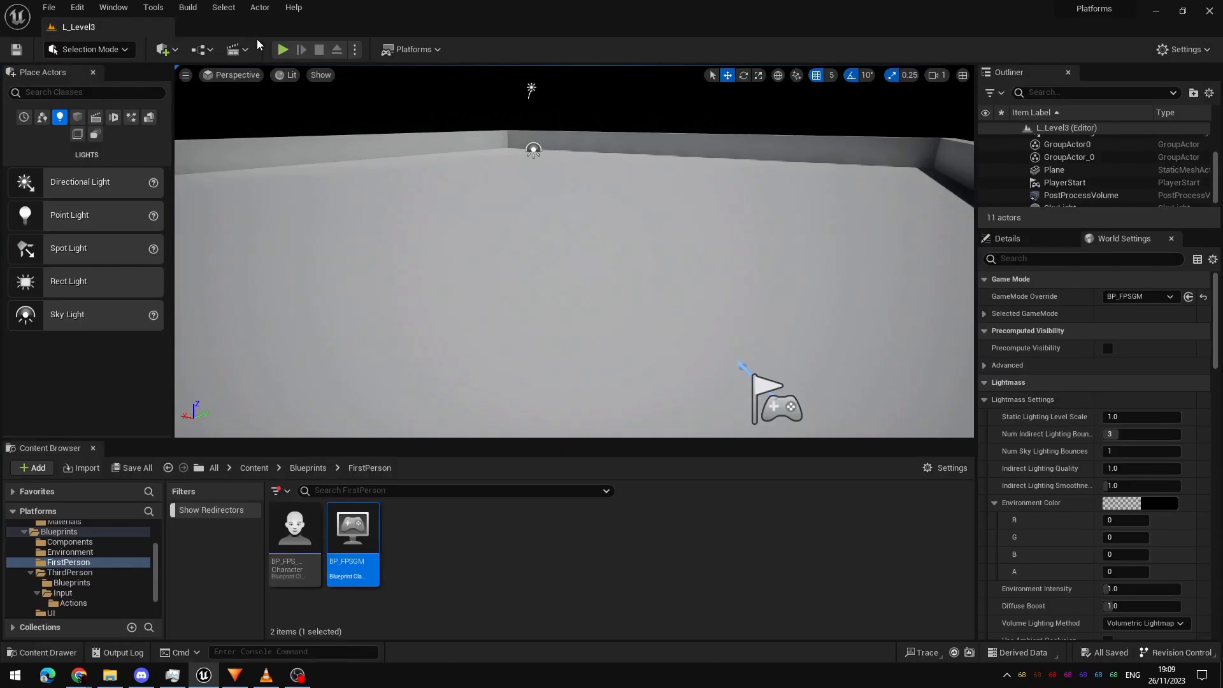
Step: Check the level's GameMode Override in the World Settings and play the level
right_click_drag(643, 320, 705, 299)
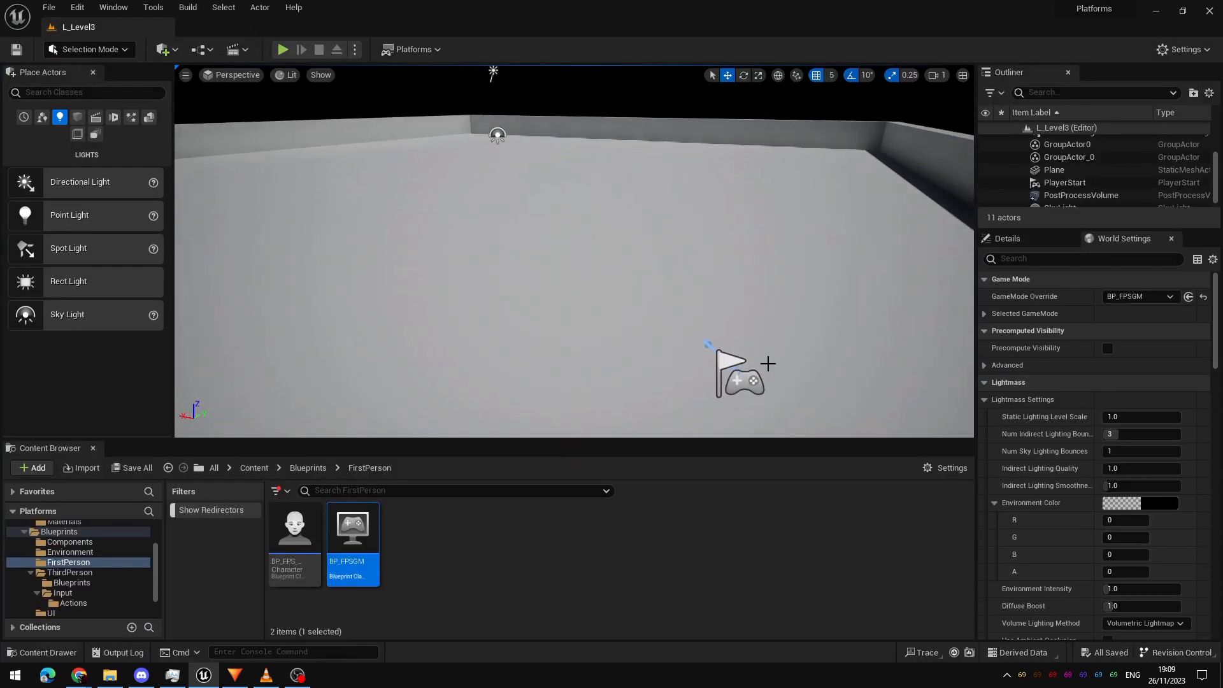
left_click(1174, 53)
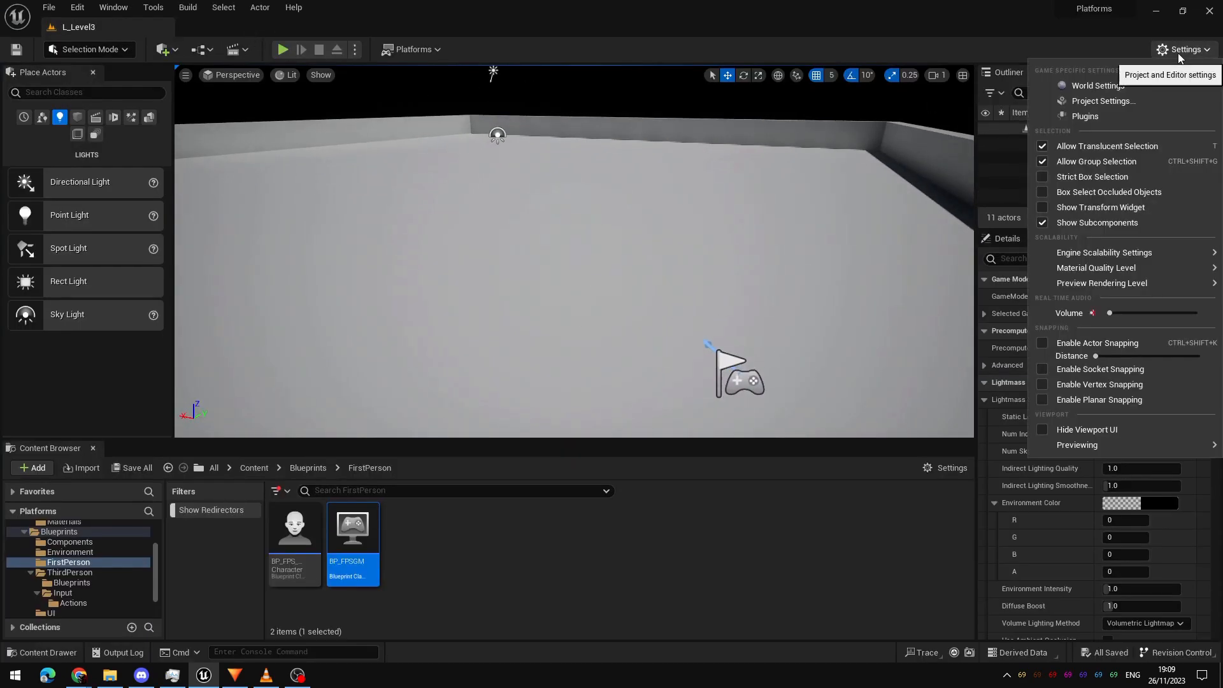
left_click(1087, 86)
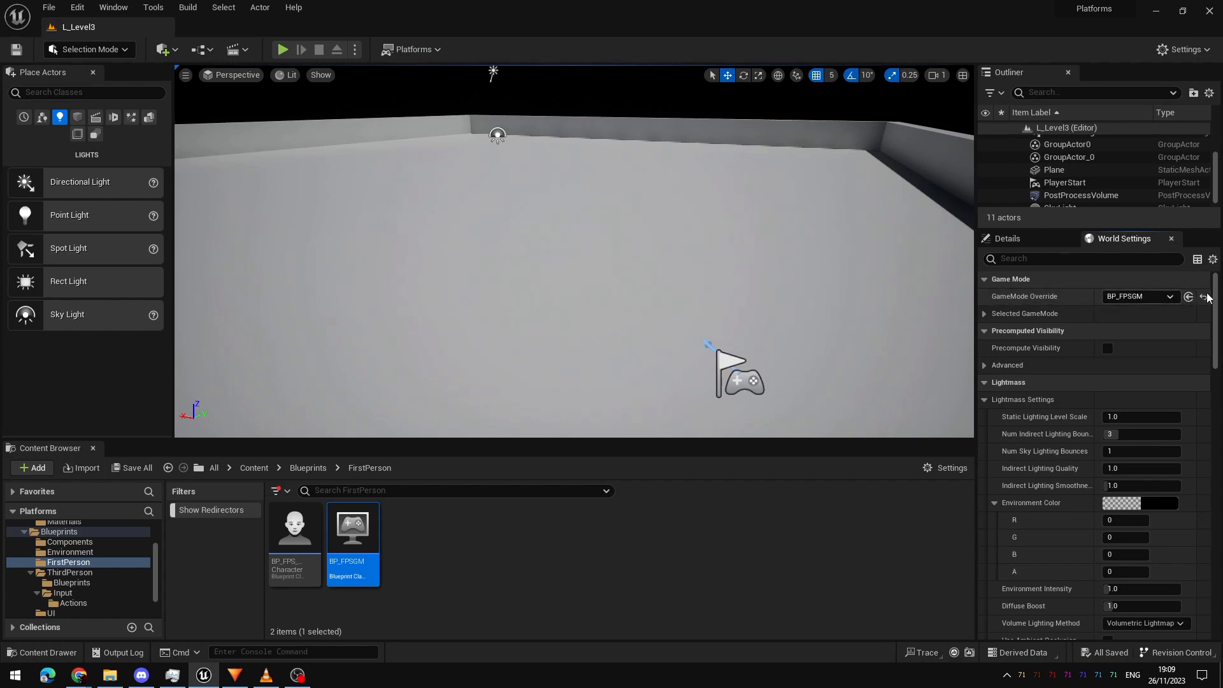
left_click(285, 51)
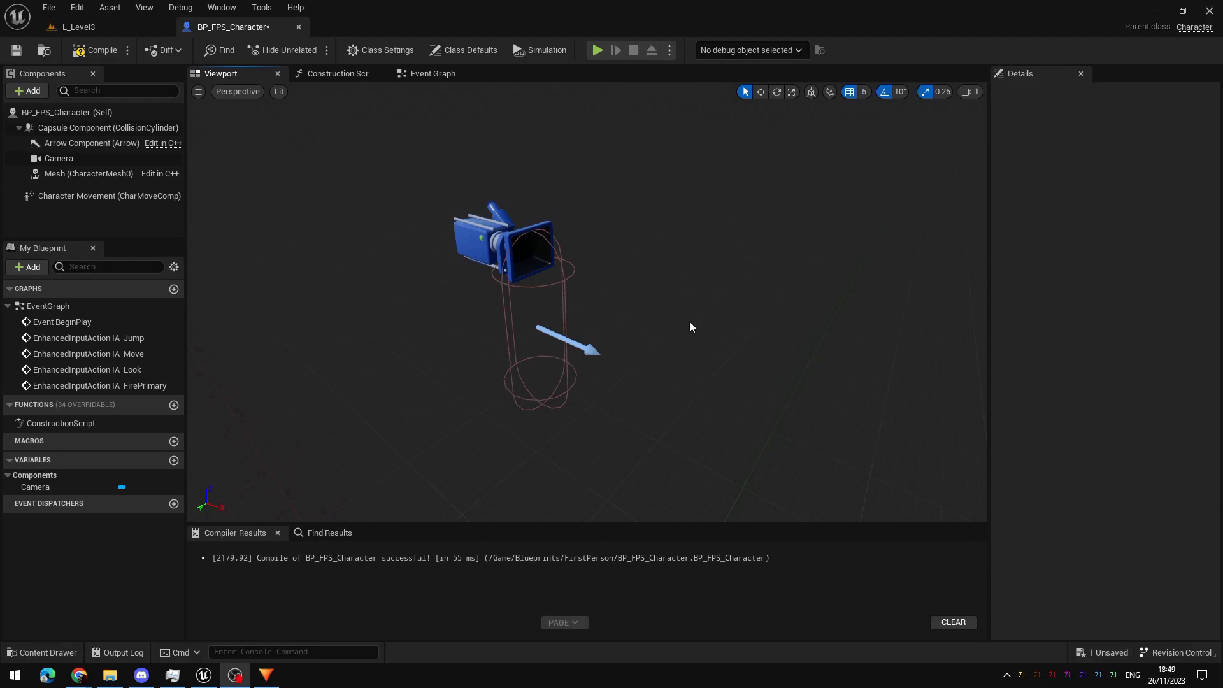
Step: Add a Scene component to BP_FPS_Character and move it in front of the capsule to location 105, 0, 40
right_click_drag(690, 321, 801, 282)
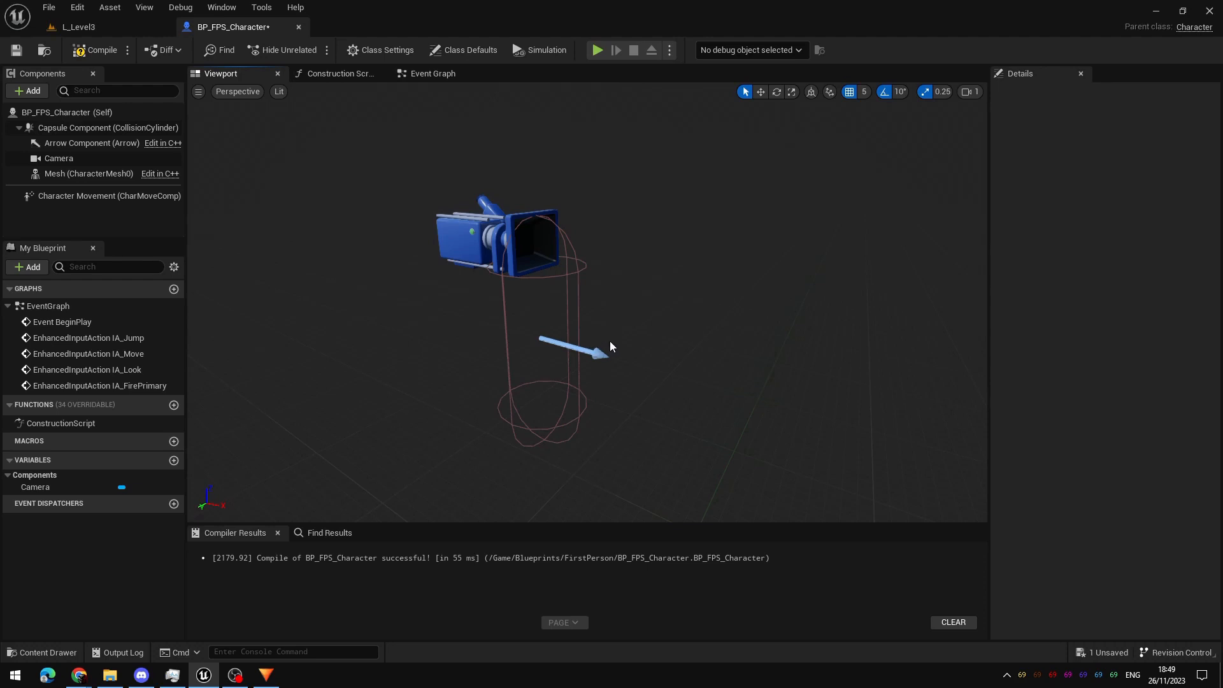
left_click(35, 92)
type("sc")
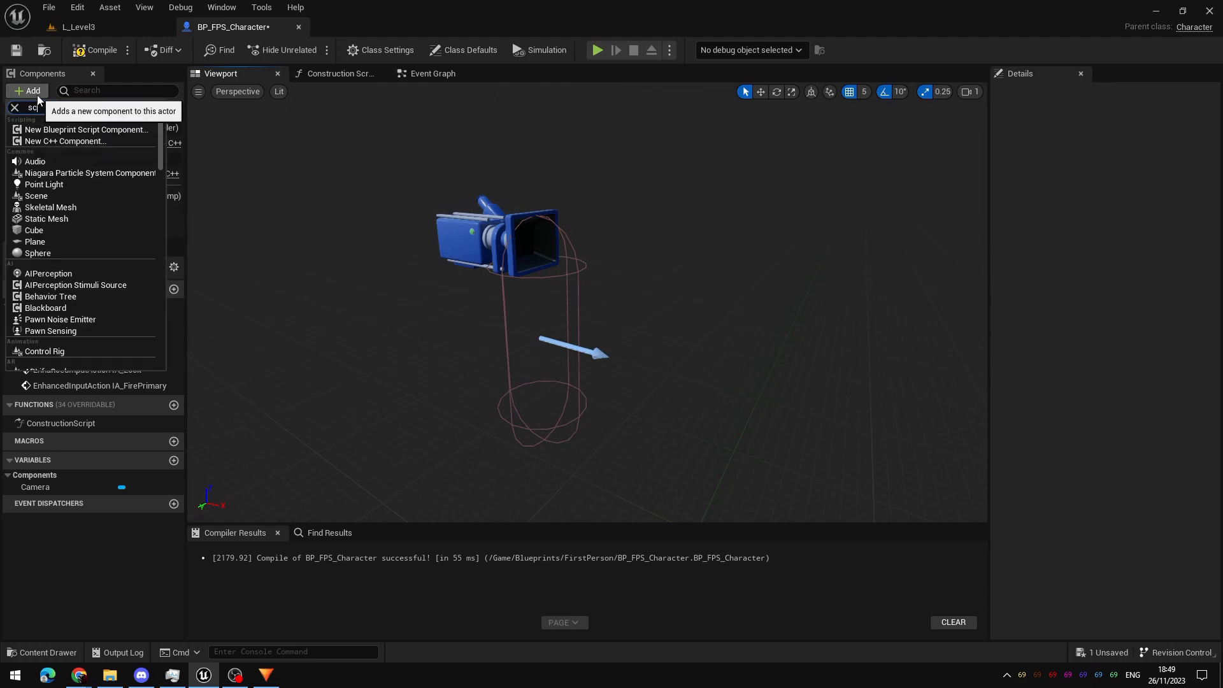
type("ene")
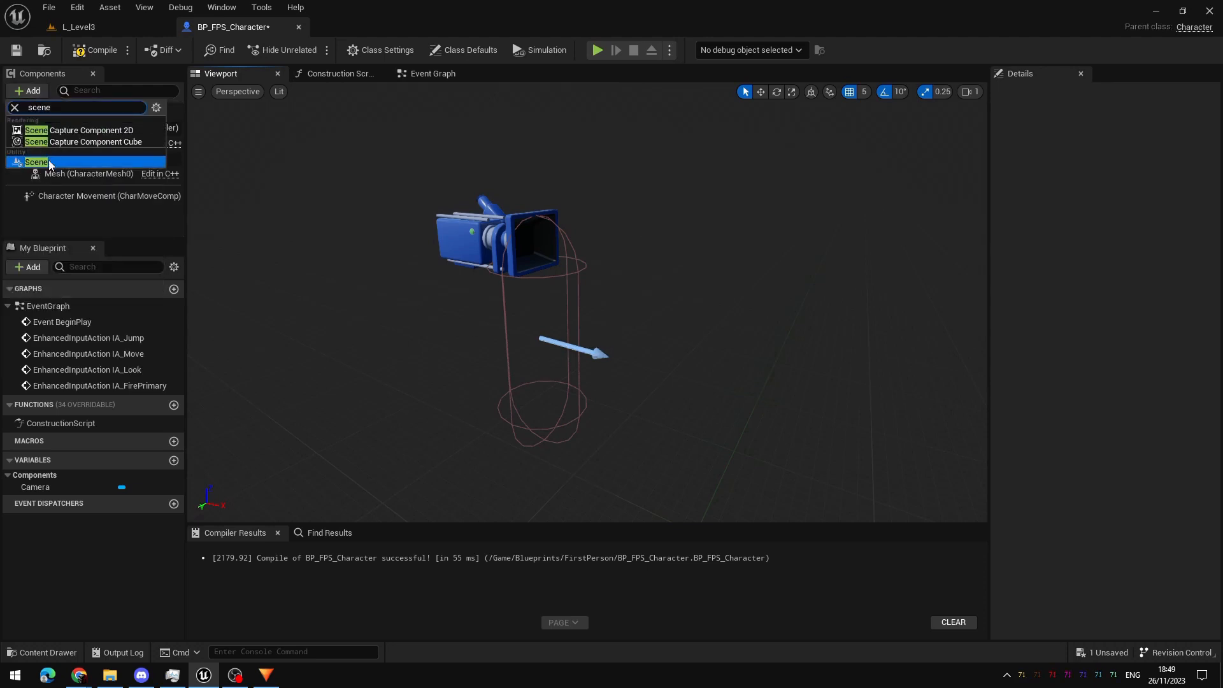
left_click(71, 161)
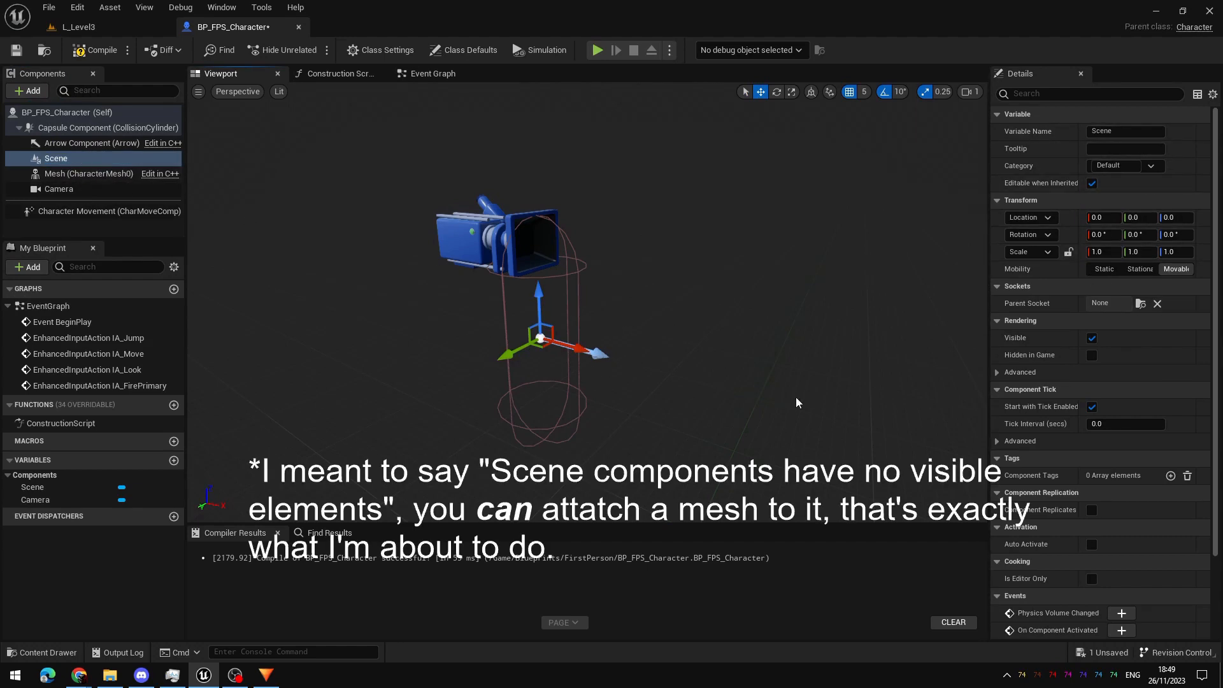
scroll(1114, 496, "down", 3)
scroll(1125, 452, "up", 3)
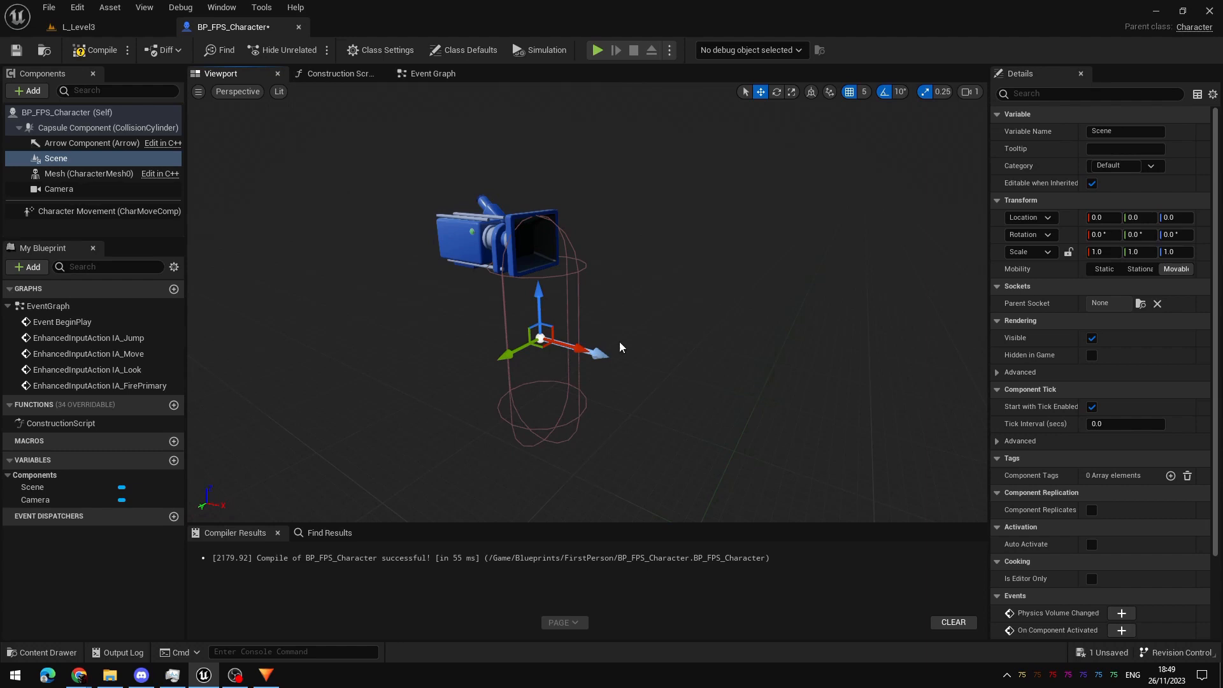
left_click_drag(540, 298, 737, 322)
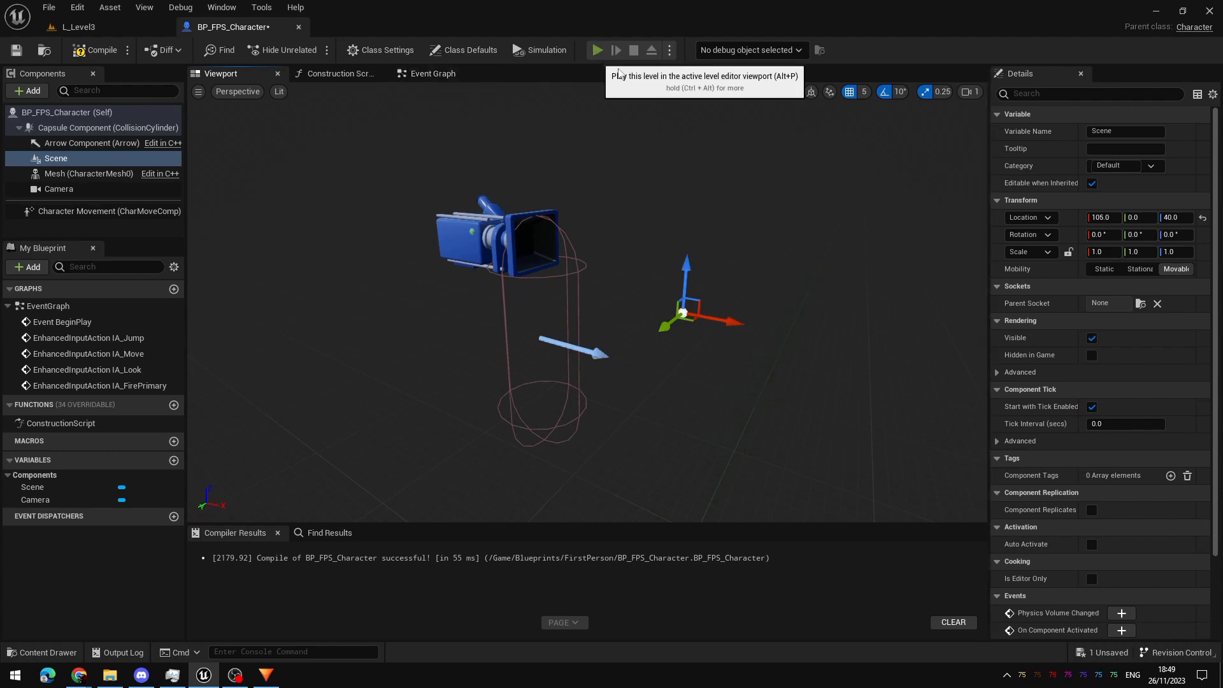
Step: Play the level to check whether the Scene component shows in game, and stop the session
left_click(597, 50)
left_click(656, 290)
key("w")
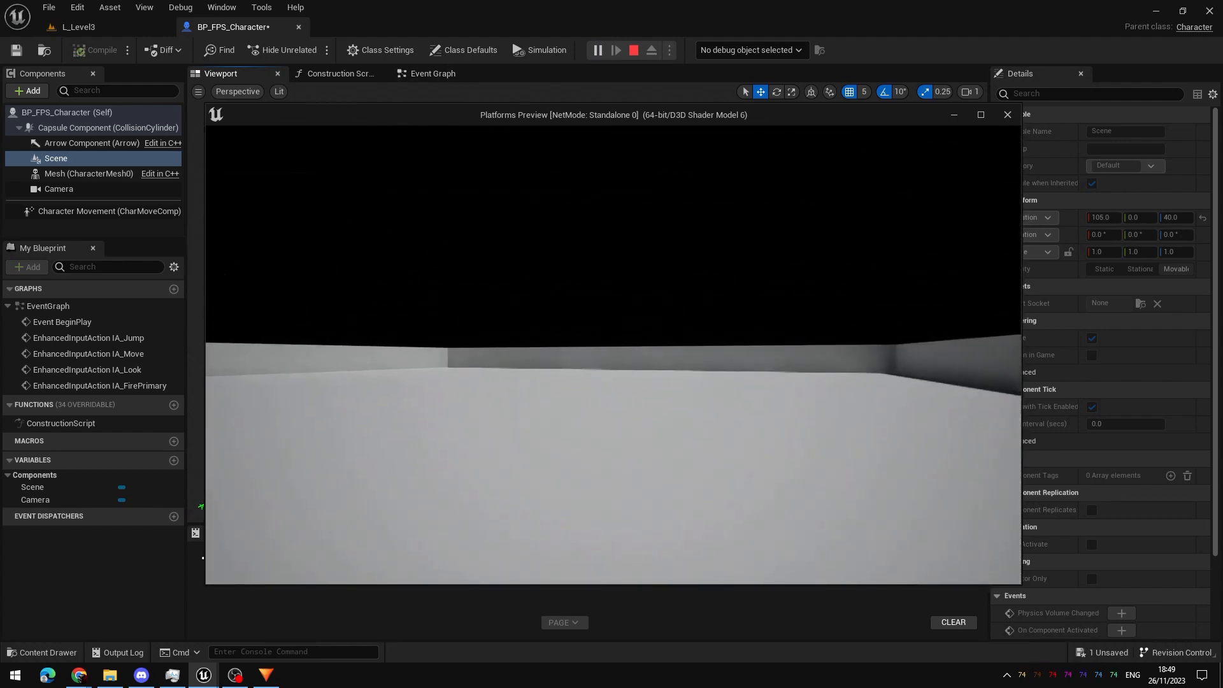
key("Escape")
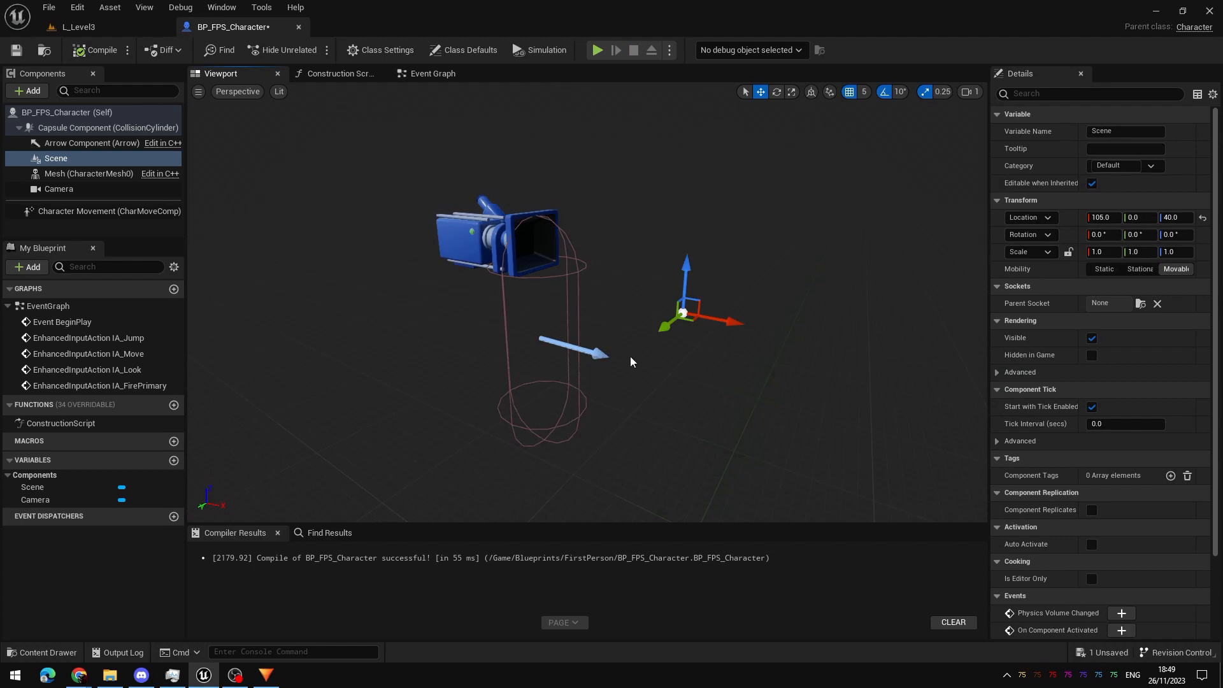
Step: Add an Arrow component as a child of the Scene component
left_click(26, 93)
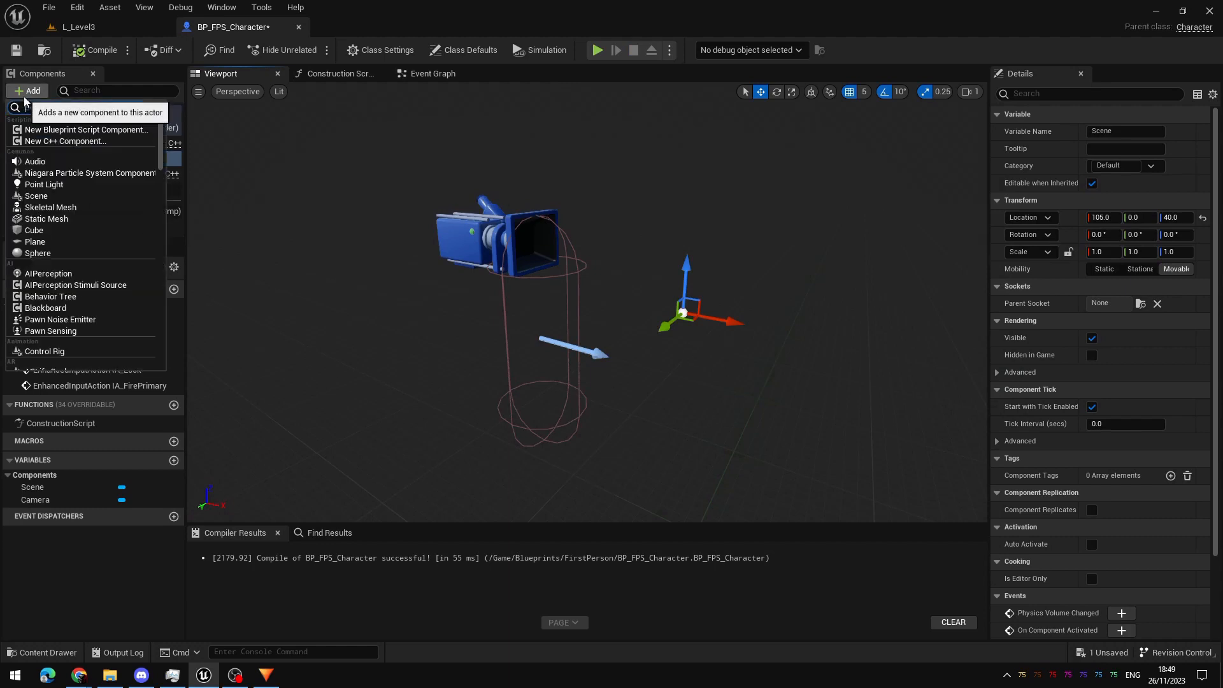
type("arrow")
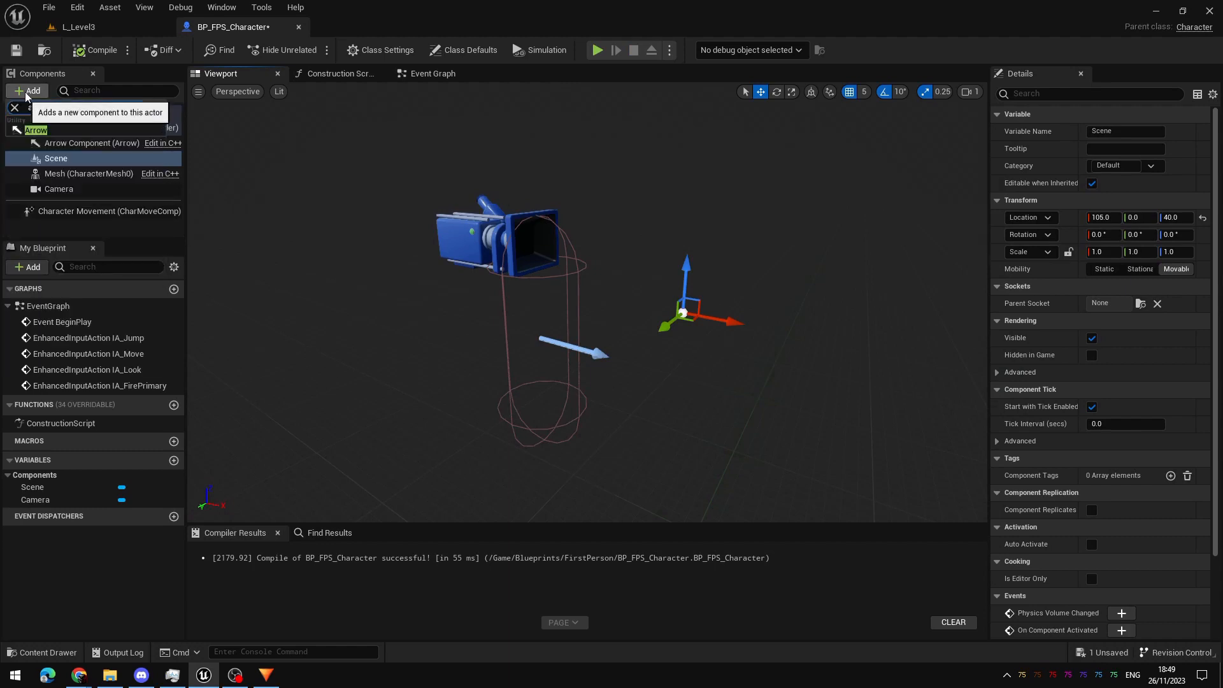
left_click(35, 127)
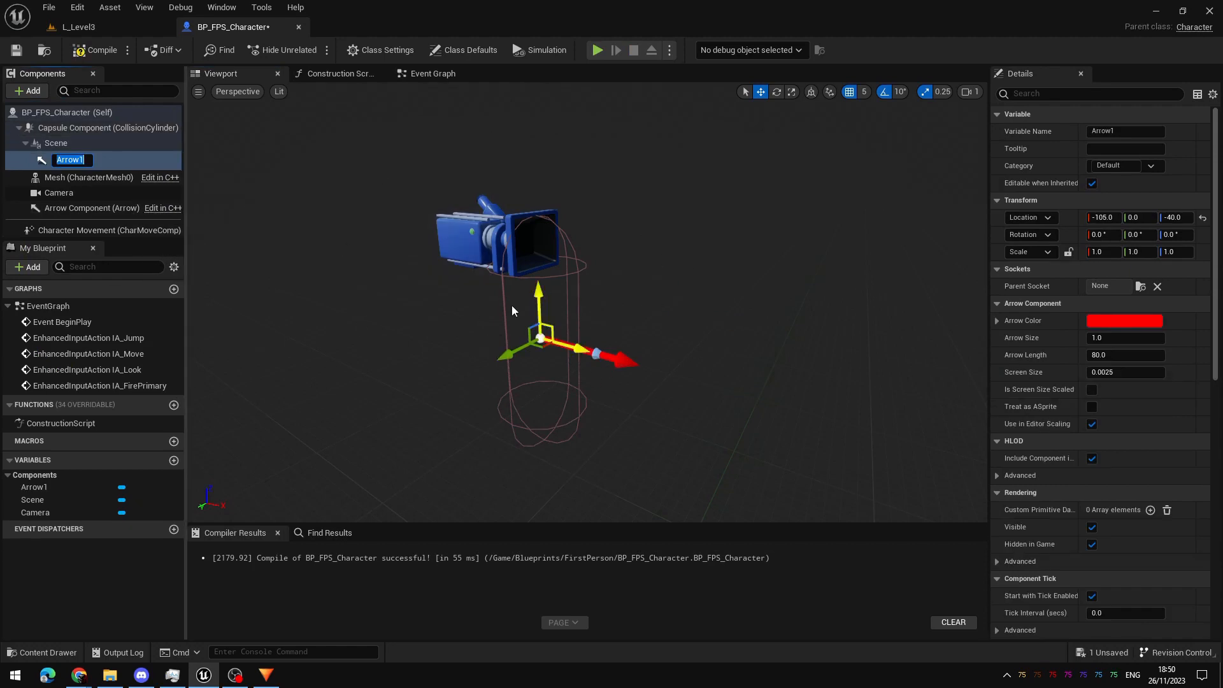
left_click(92, 146)
left_click(72, 154)
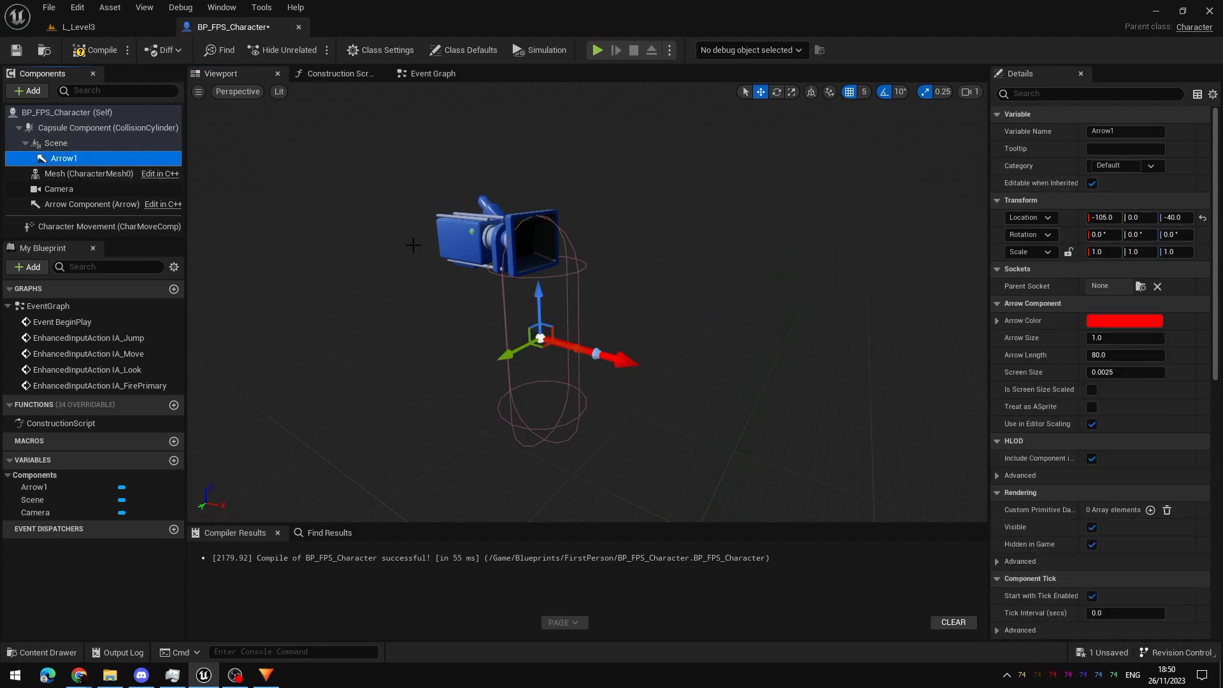
Step: Try moving the Scene component in the viewport and undo the move
left_click(96, 144)
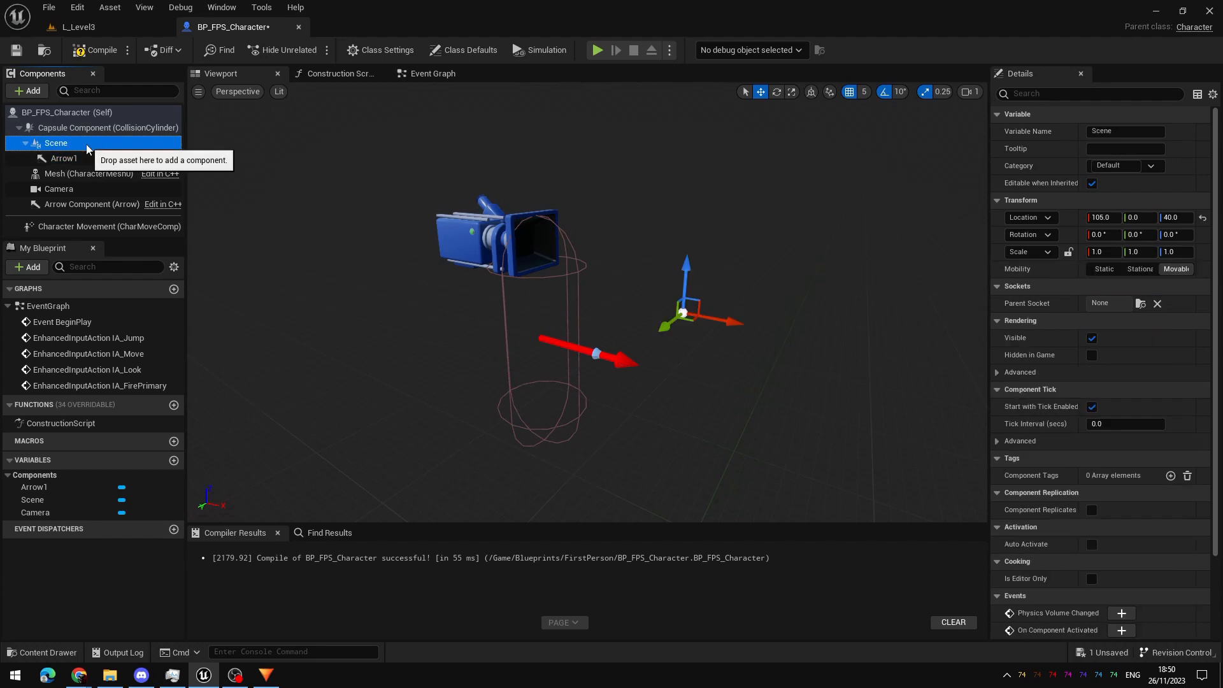
left_click_drag(664, 325, 699, 334)
key("ctrl+z")
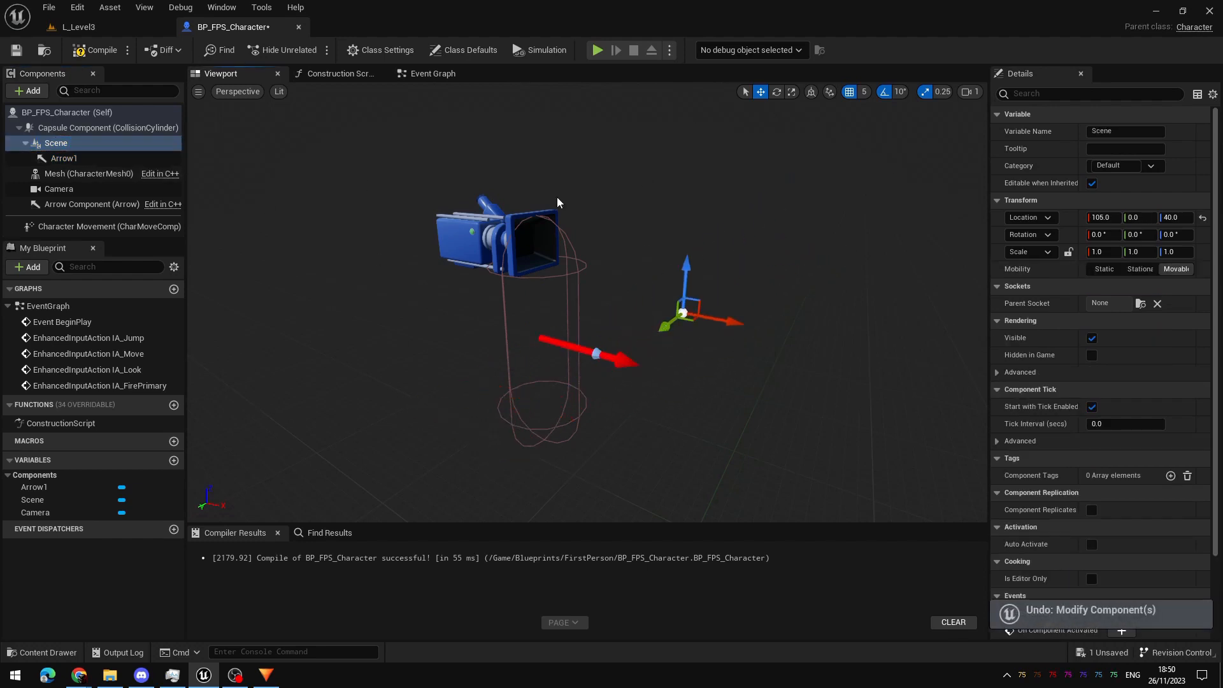
Step: Set the X and Z location of the new child arrow to 0 so it sits on the Scene component
left_click(63, 158)
left_click(1095, 218)
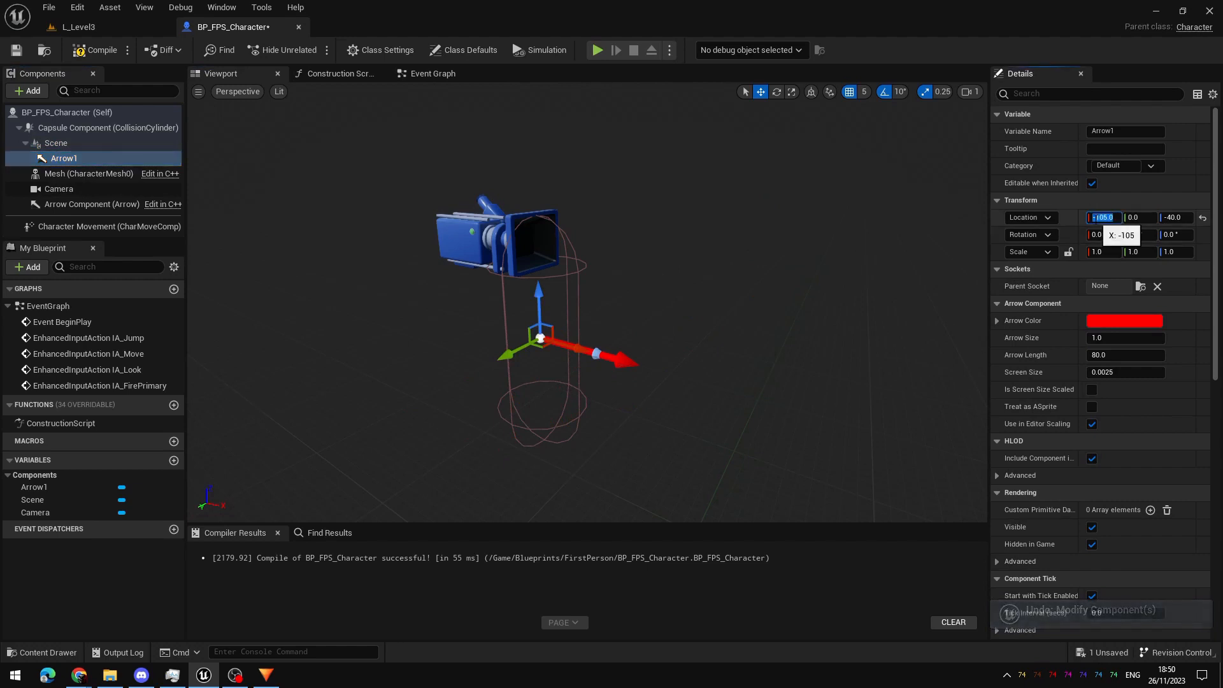
type("0")
key("Tab")
key("Tab")
type("0")
key("Return")
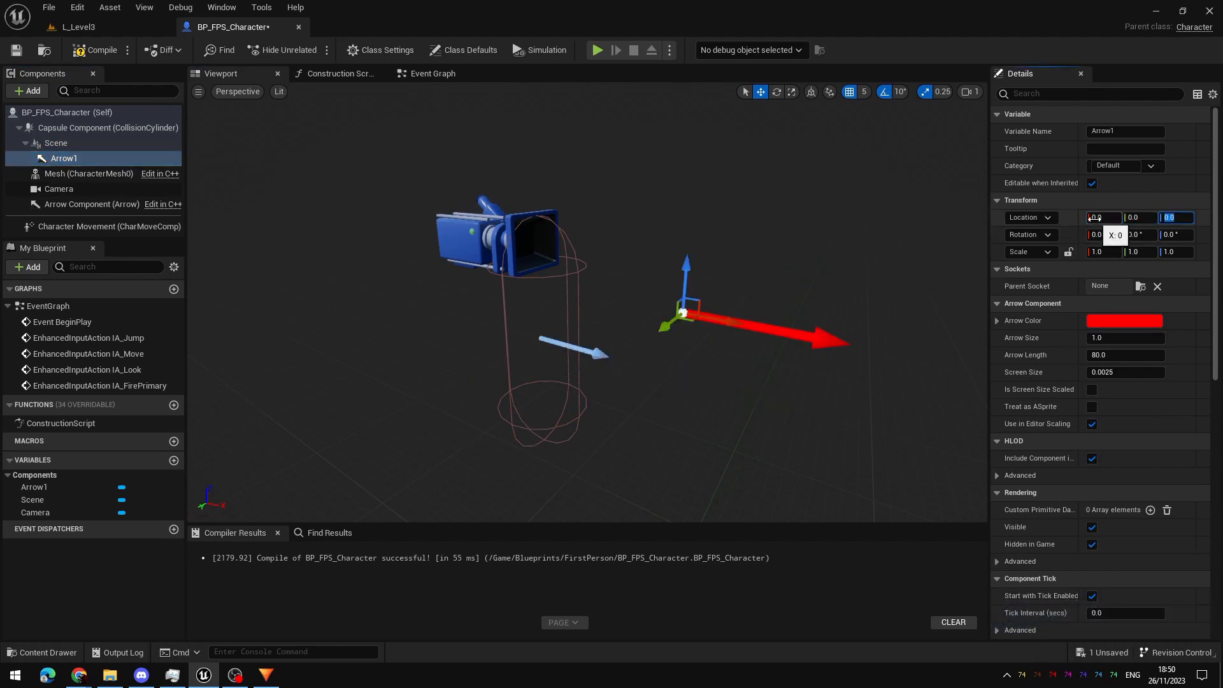
Step: Test moving the Scene component together with its attached arrow and undo the move
left_click(66, 148)
left_click_drag(664, 319, 644, 356)
key("ctrl+z")
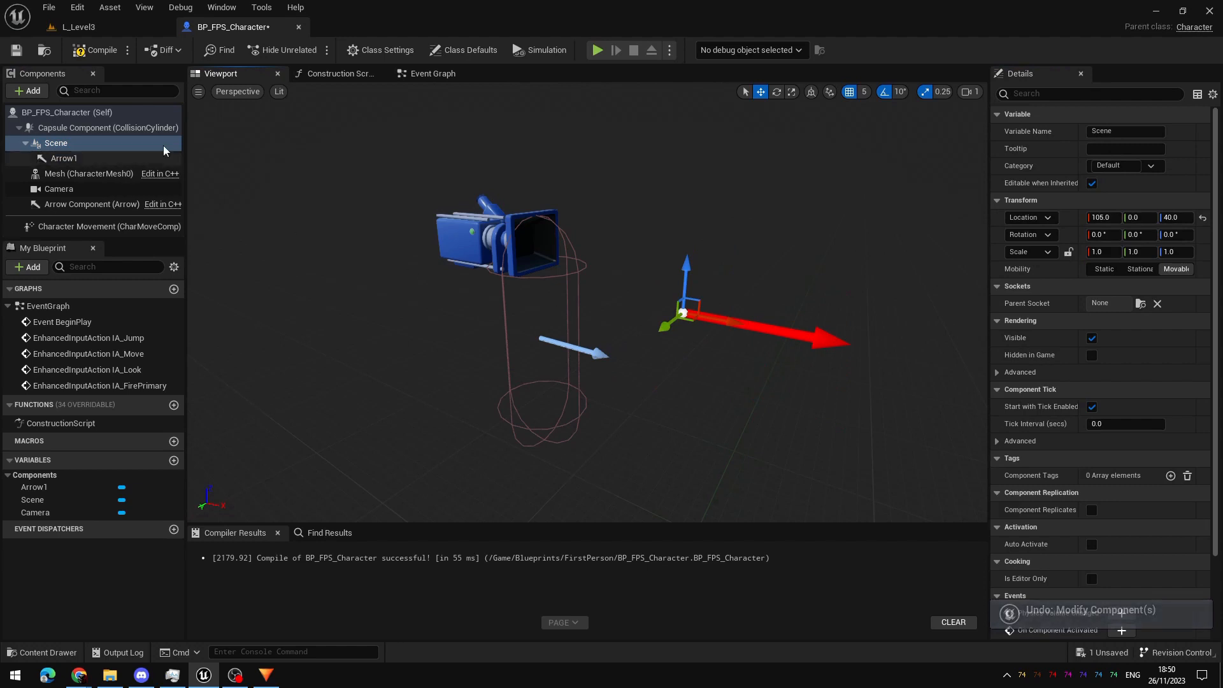
Step: Turn off Hidden in Game for the child arrow and compile the Blueprint
left_click(101, 158)
scroll(1029, 543, "down", 2)
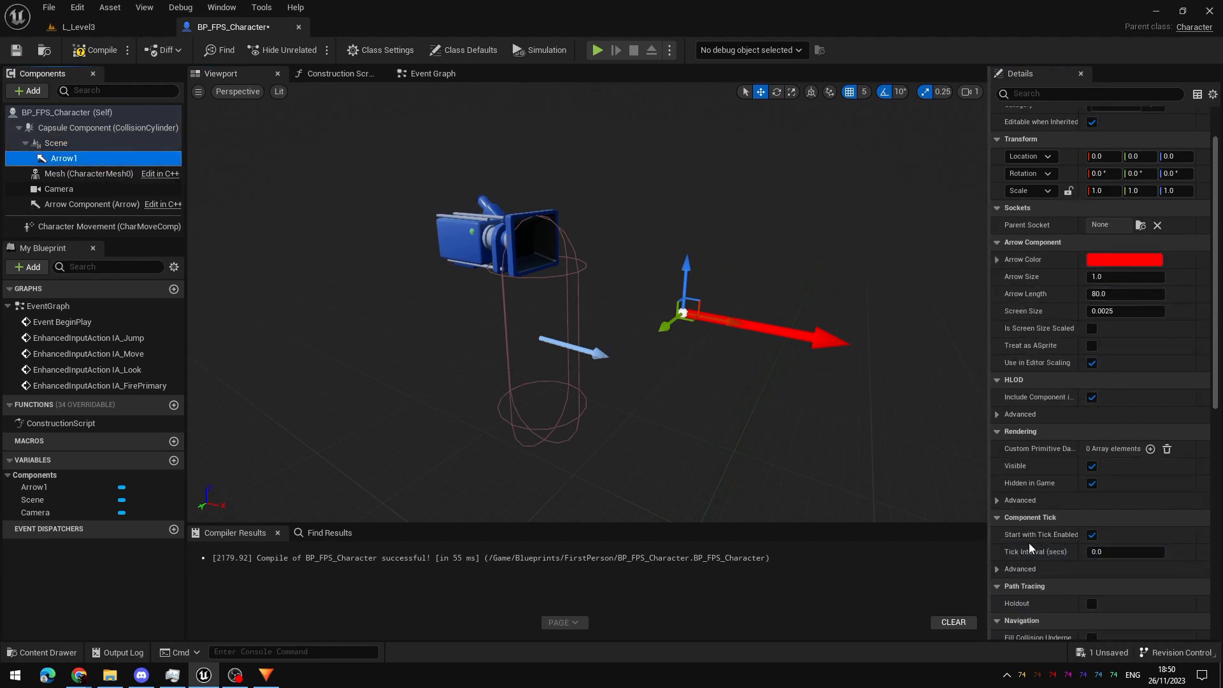
left_click(1092, 483)
left_click(94, 50)
Step: Play the level to see how the arrow behaves when looking around, and stop the session
left_click(597, 50)
left_click(658, 267)
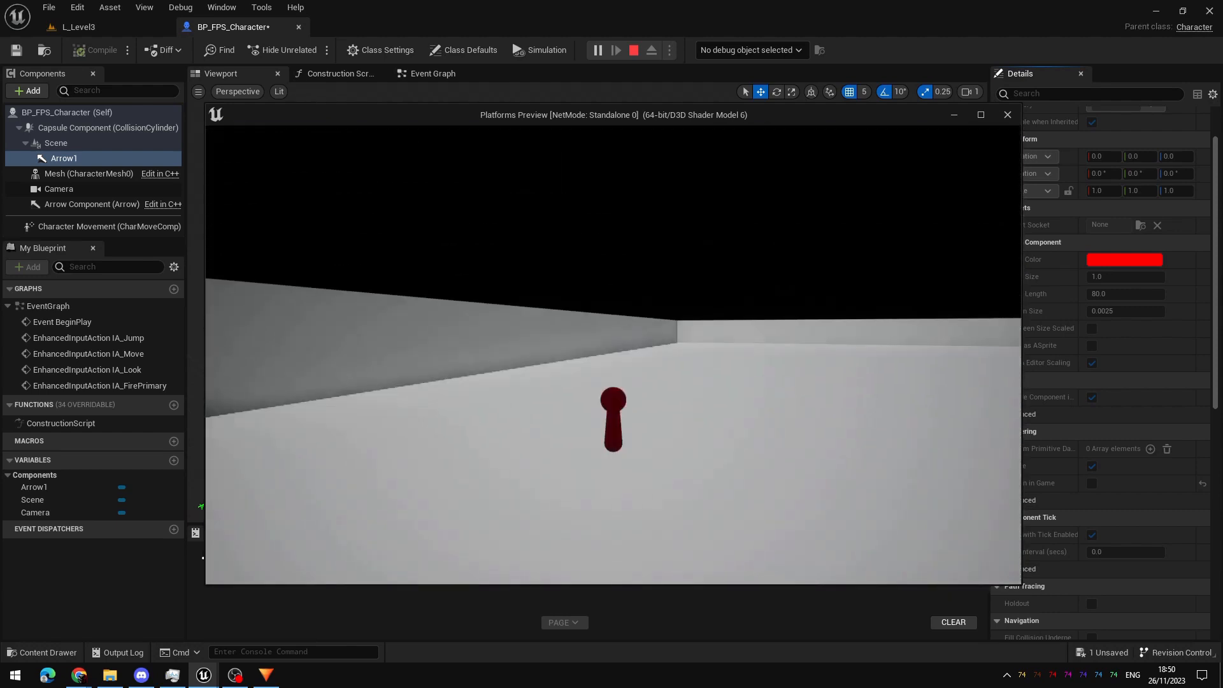
key("Escape")
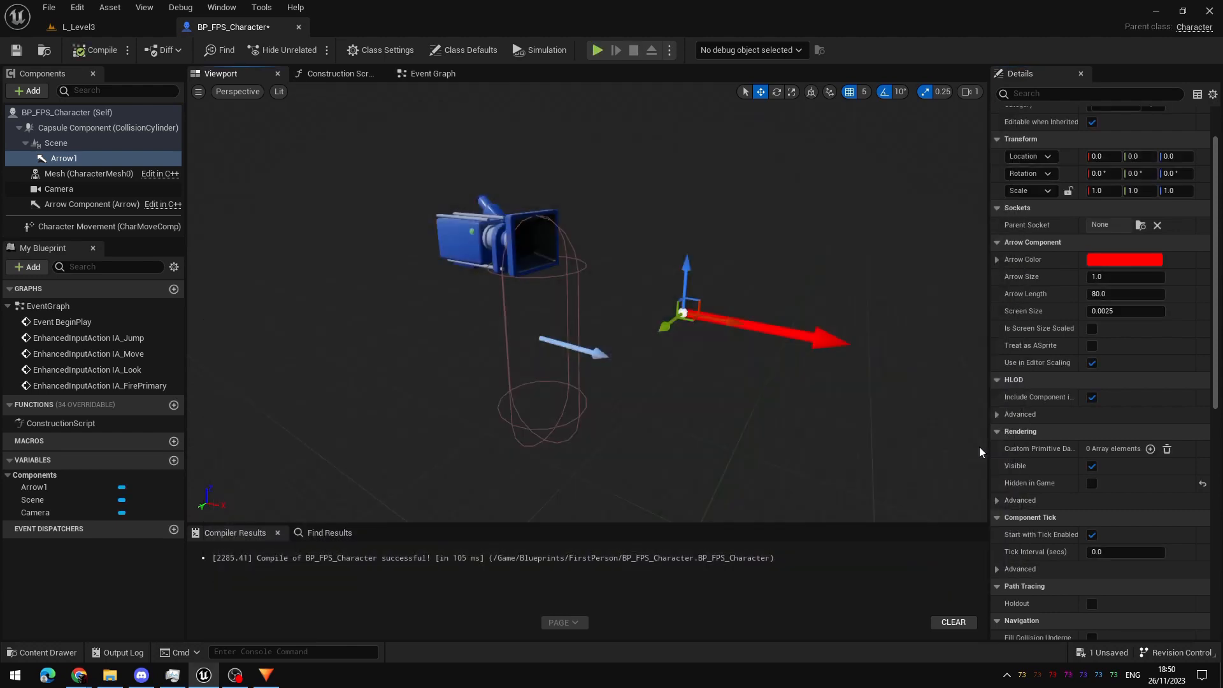
Step: Attach the Scene component with its arrow to the Camera and play the level to test it
left_click(82, 142)
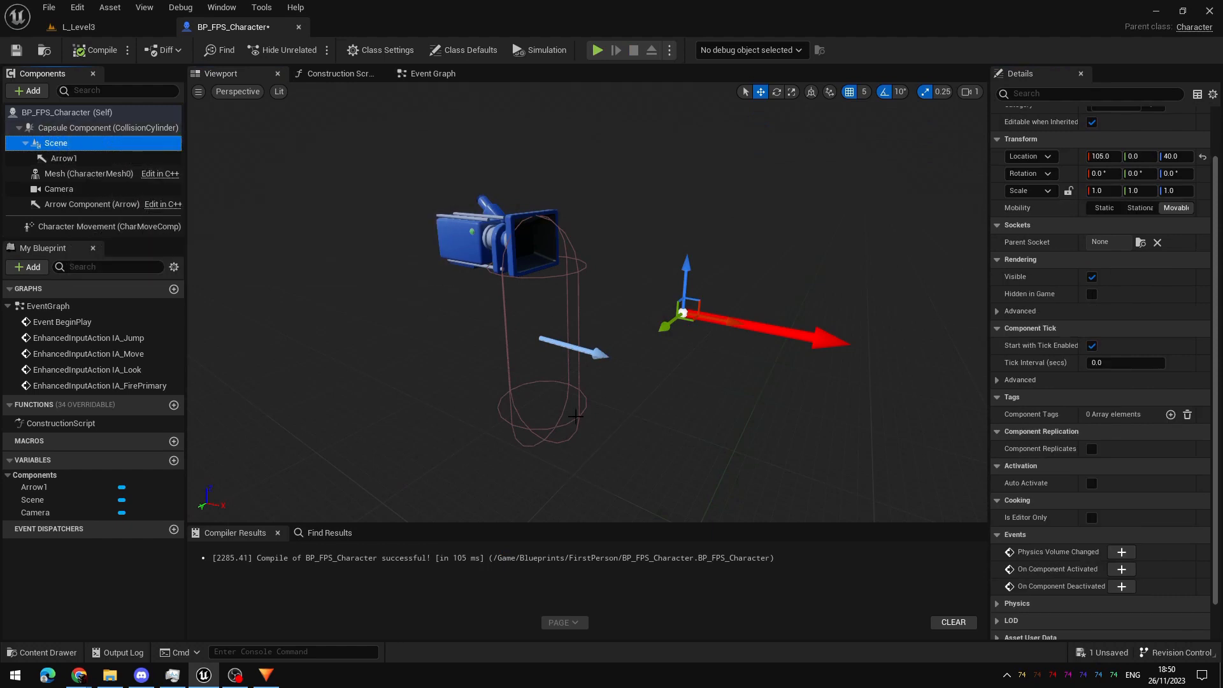
left_click_drag(63, 145, 74, 190)
left_click(76, 145)
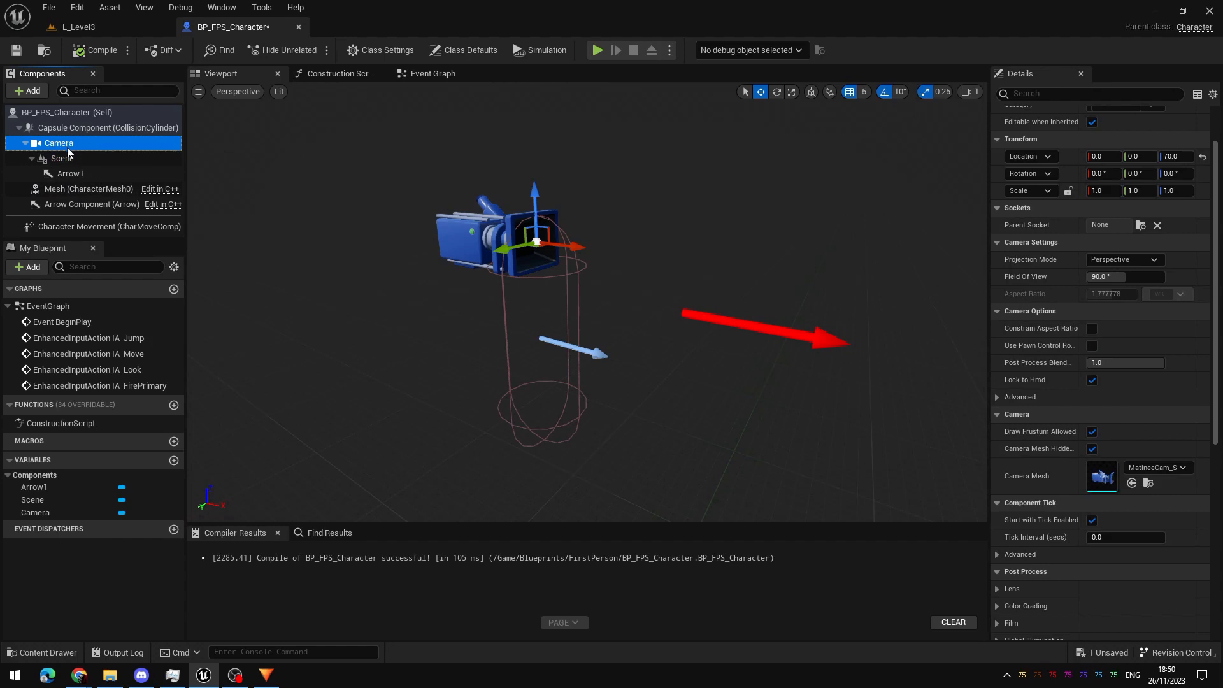
left_click(597, 51)
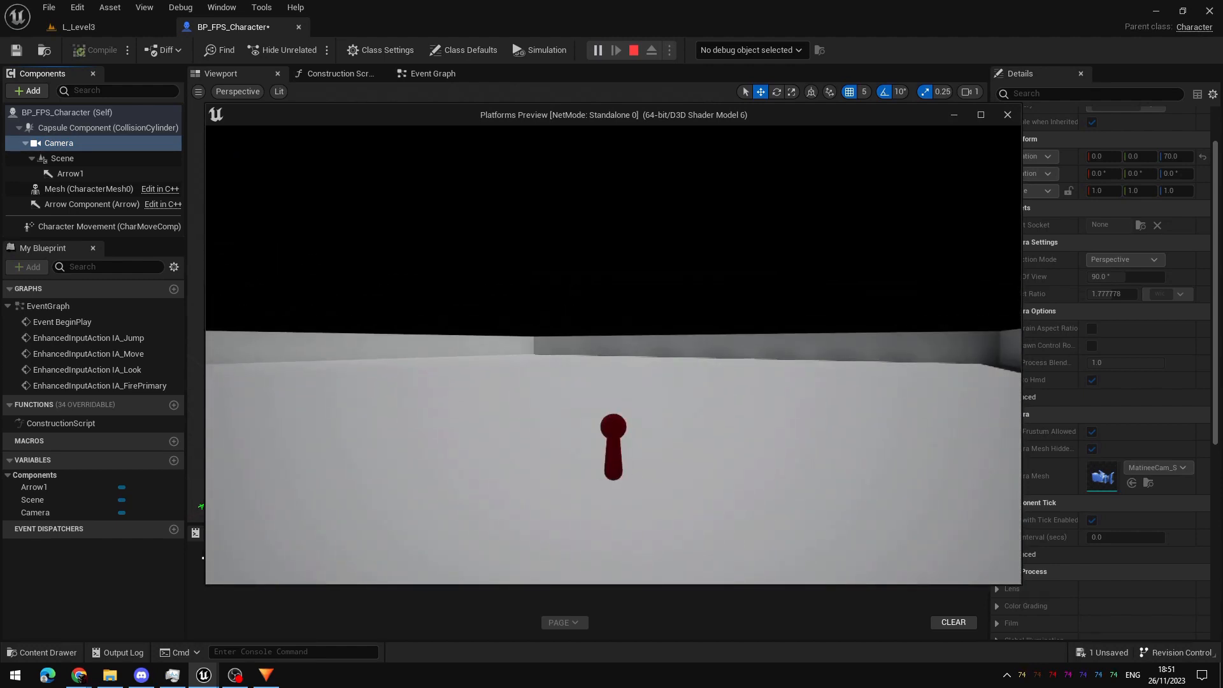
key("Escape")
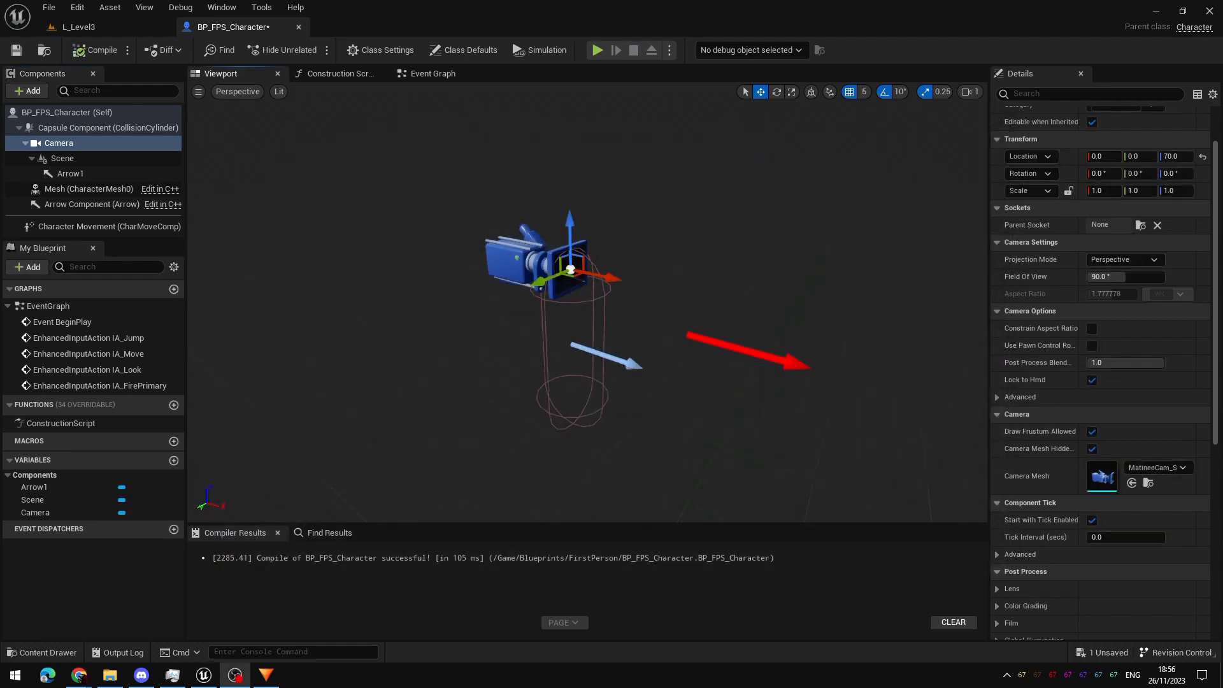
Step: Rename the Scene component under the Camera as ProjectileSpawn and compile the character Blueprint
right_click_drag(678, 325, 631, 323)
key("d")
key("a")
left_click(66, 158)
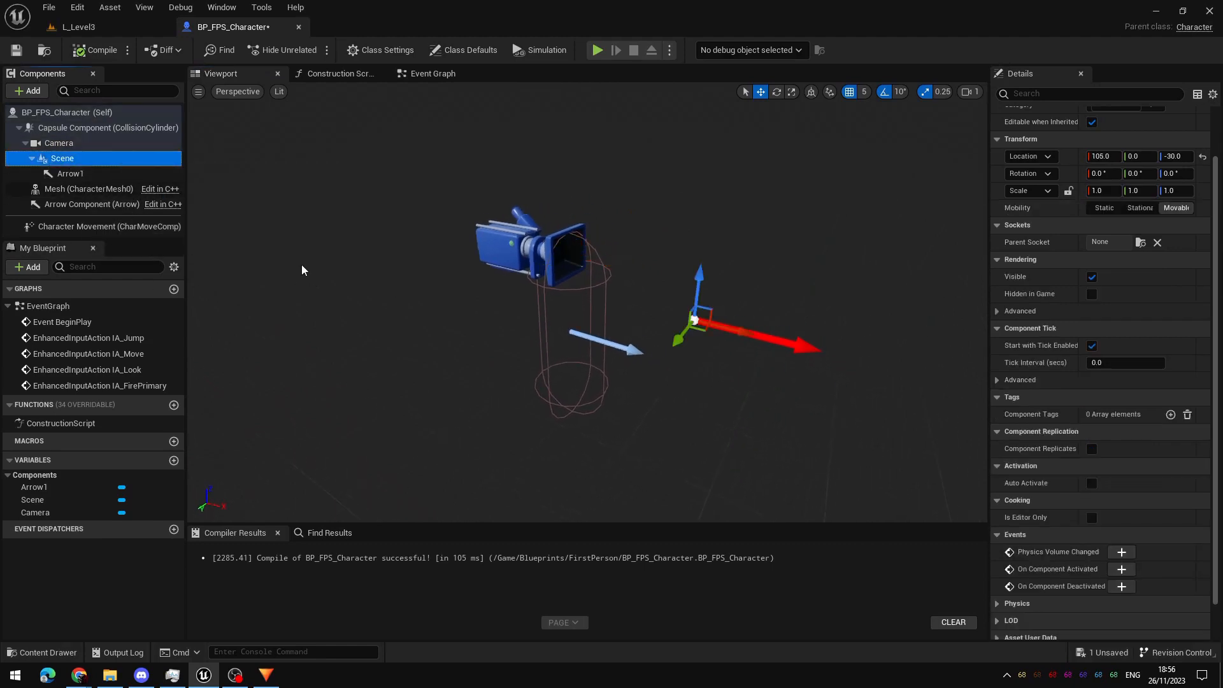
left_click(70, 160)
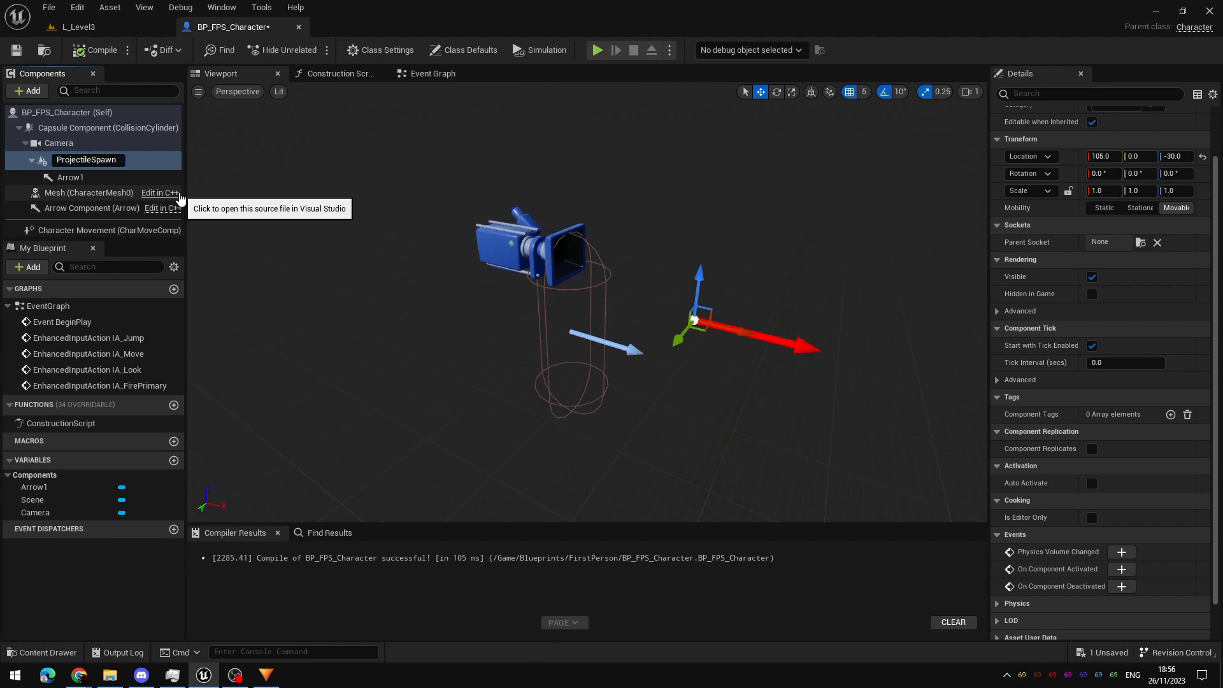
key("Return")
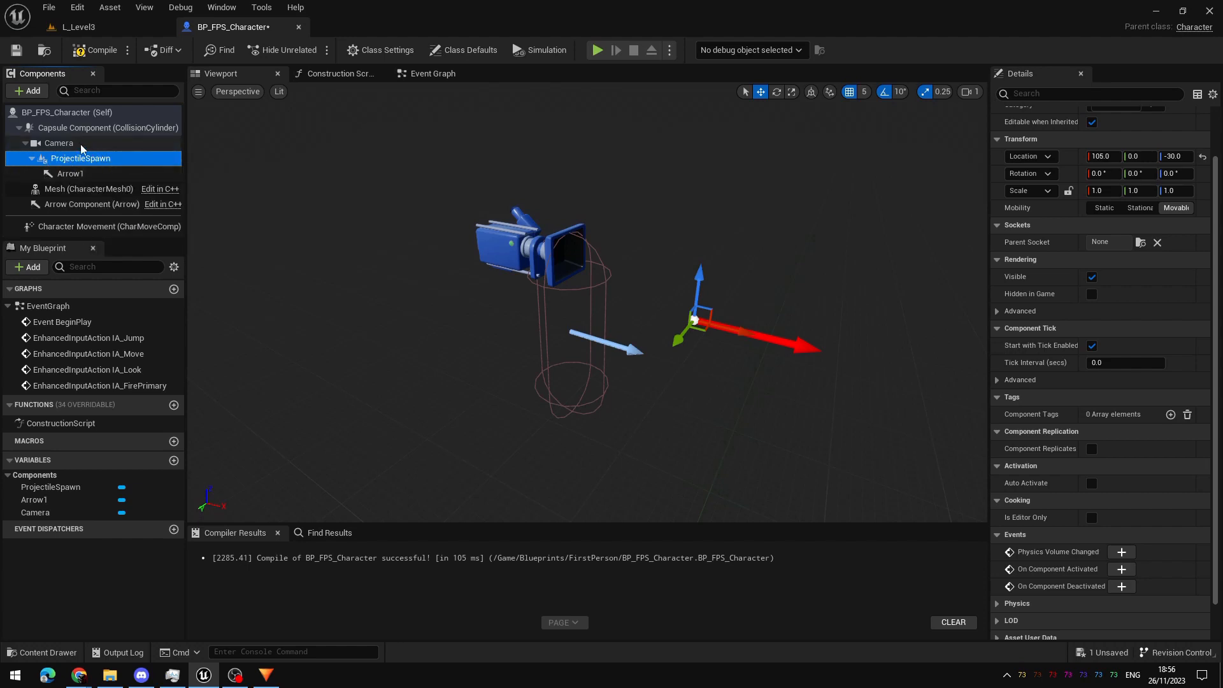
left_click(97, 50)
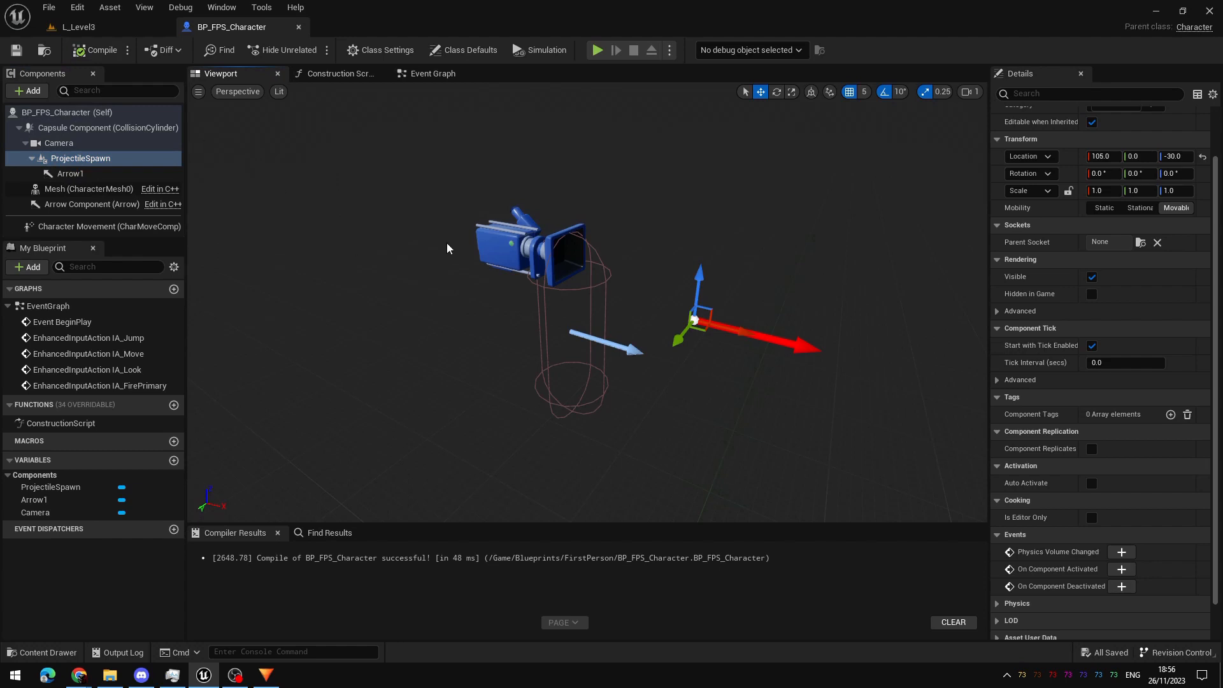
Step: Create a folder named Weapons inside the Blueprints folder and open it
right_click_drag(550, 344, 623, 296)
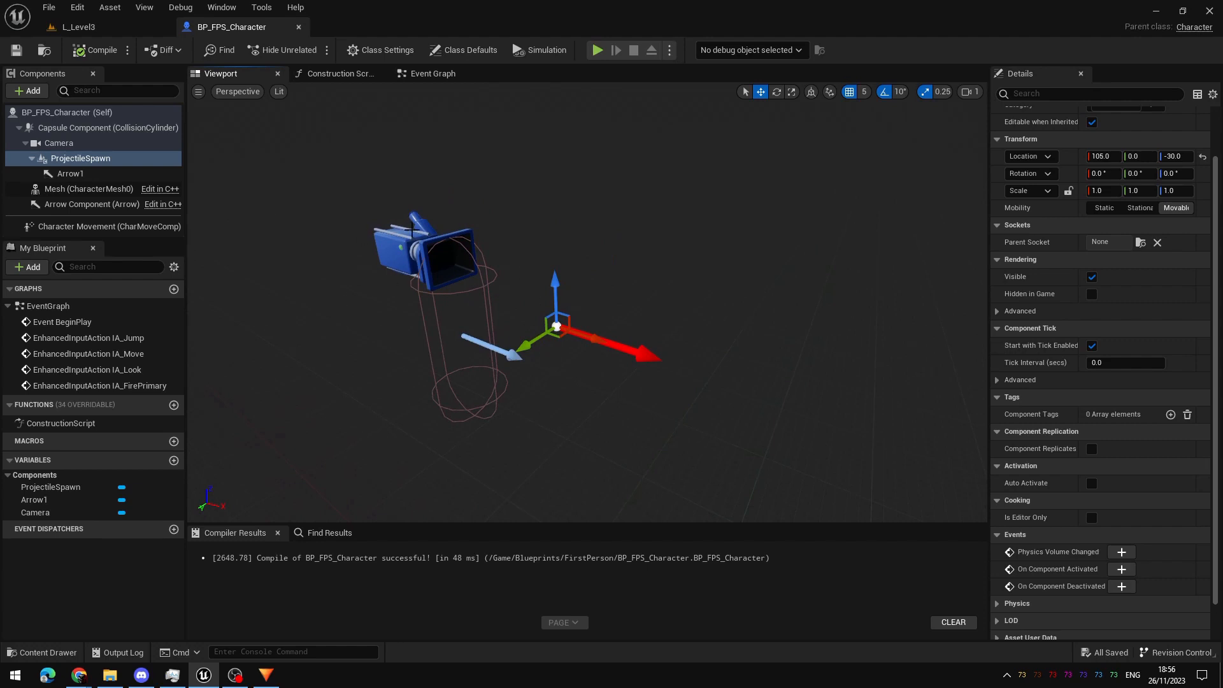
key("ctrl+space")
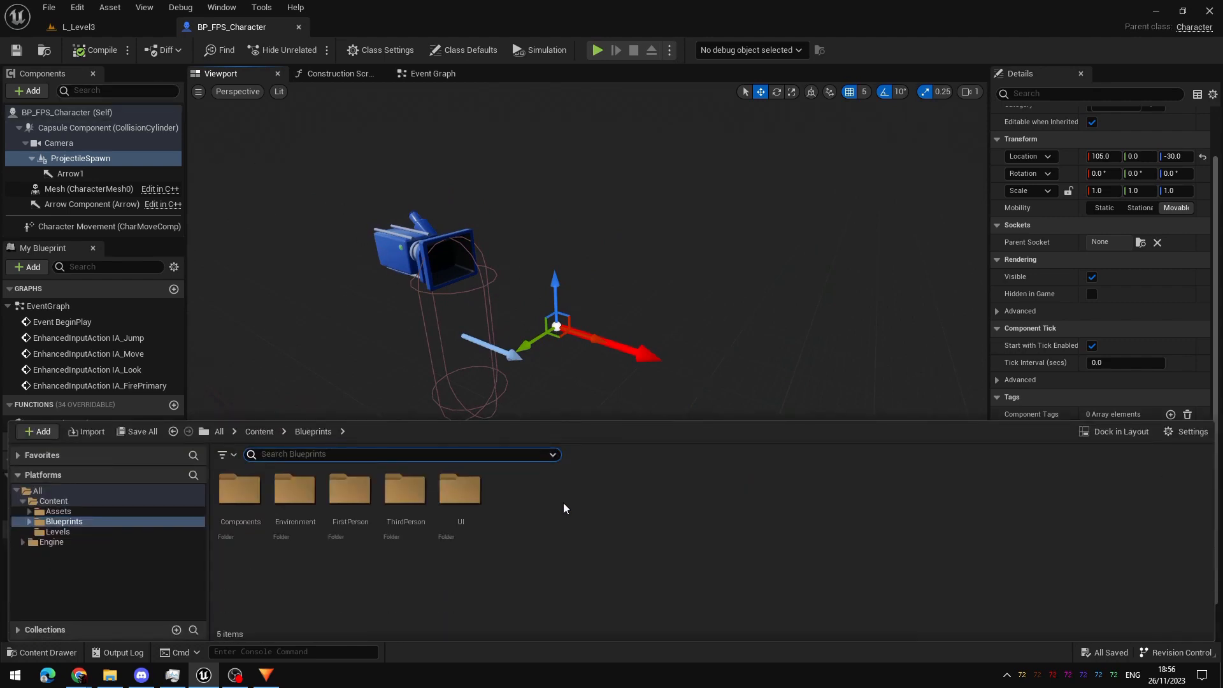
right_click(577, 544)
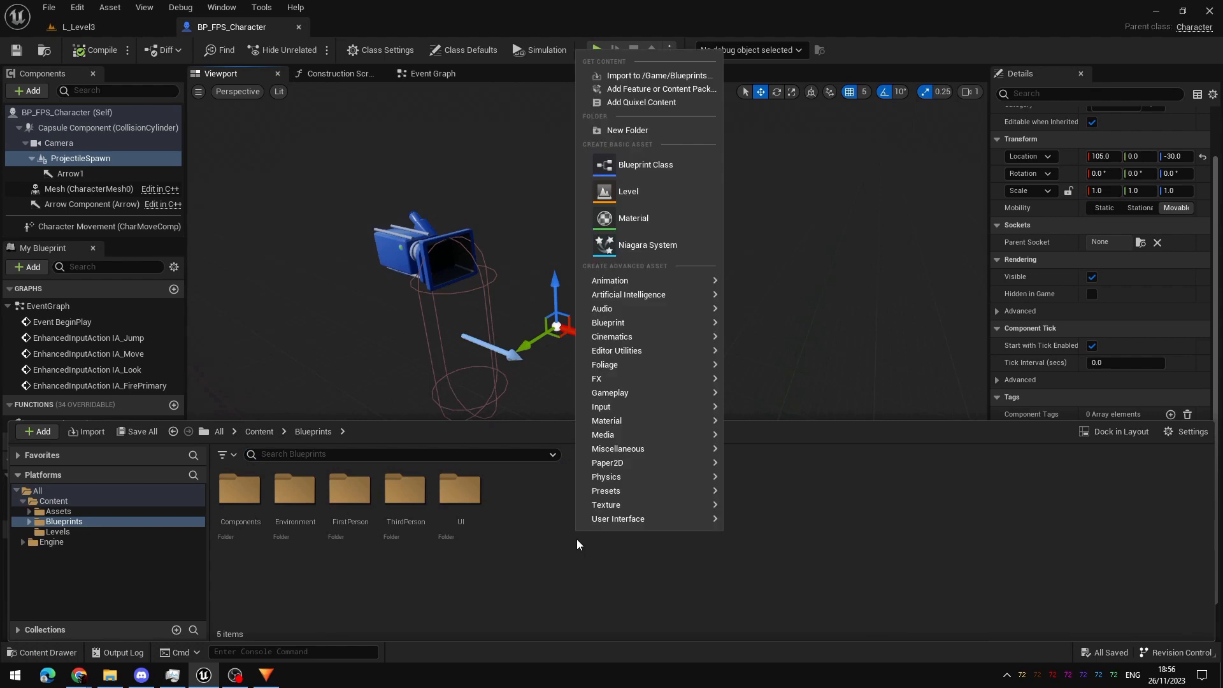
left_click(673, 130)
type("Weapons")
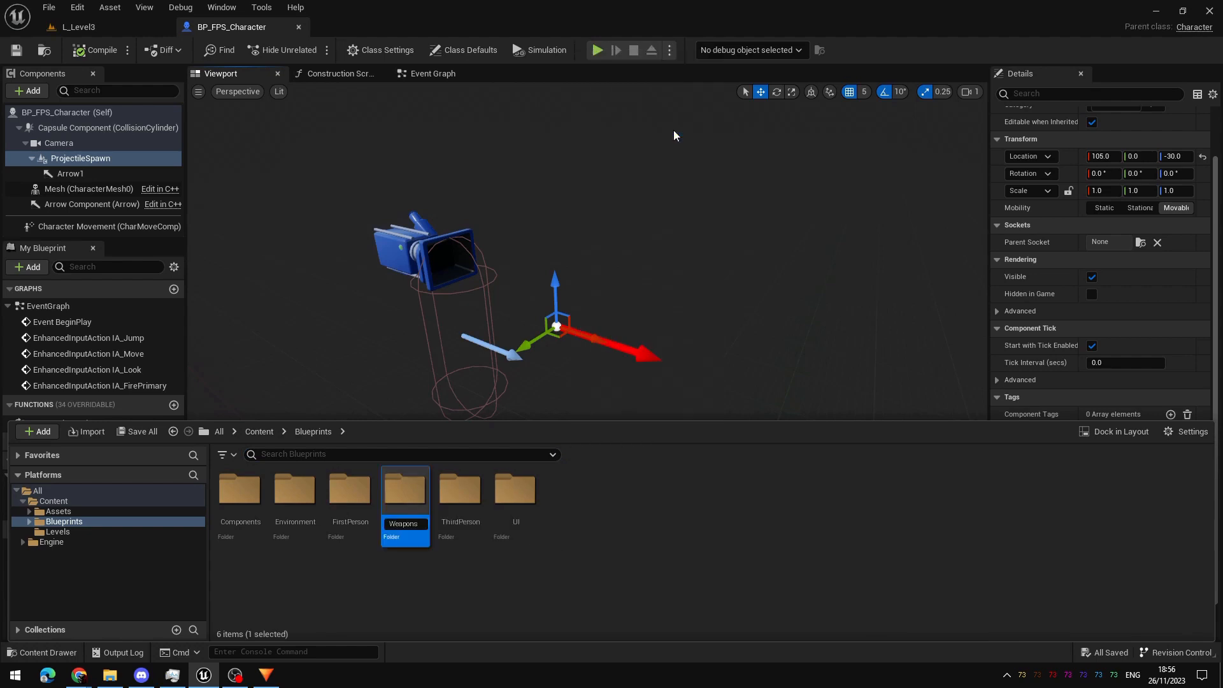
key("Return")
key("Return")
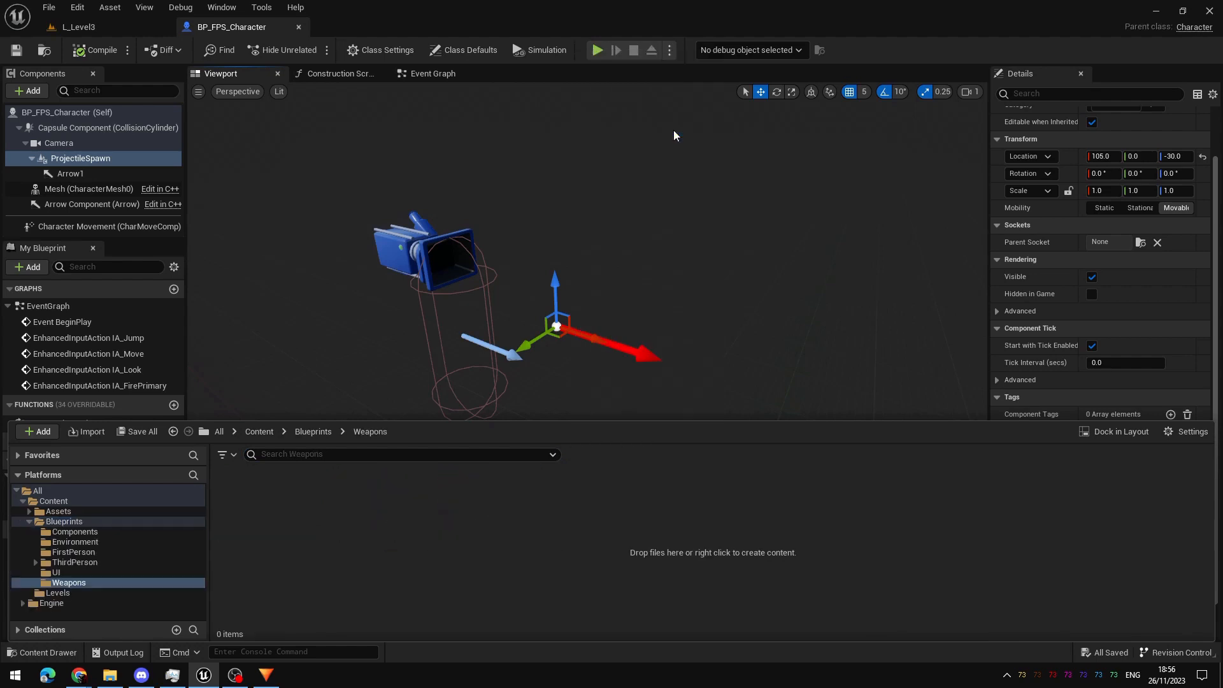
Step: Create an Actor Blueprint named BP_ProjectileBase in the Weapons folder and open it
right_click(380, 515)
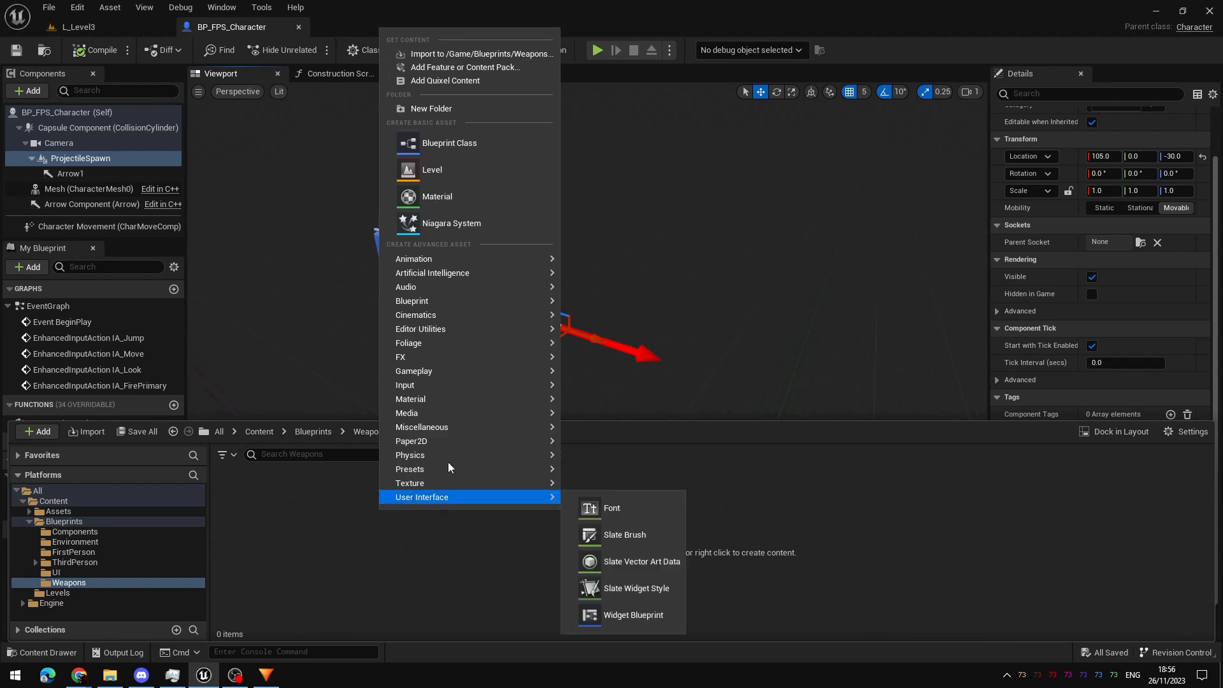
left_click(501, 144)
left_click(487, 231)
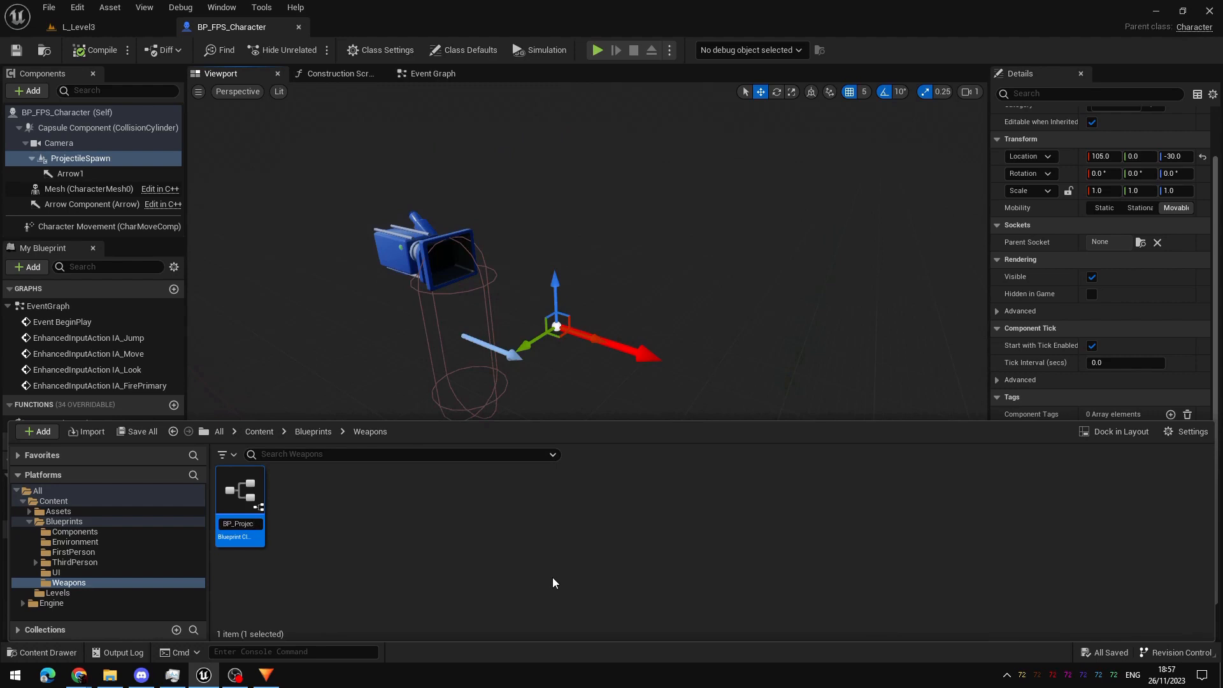
type("BP_ProjectileBase")
key("Return")
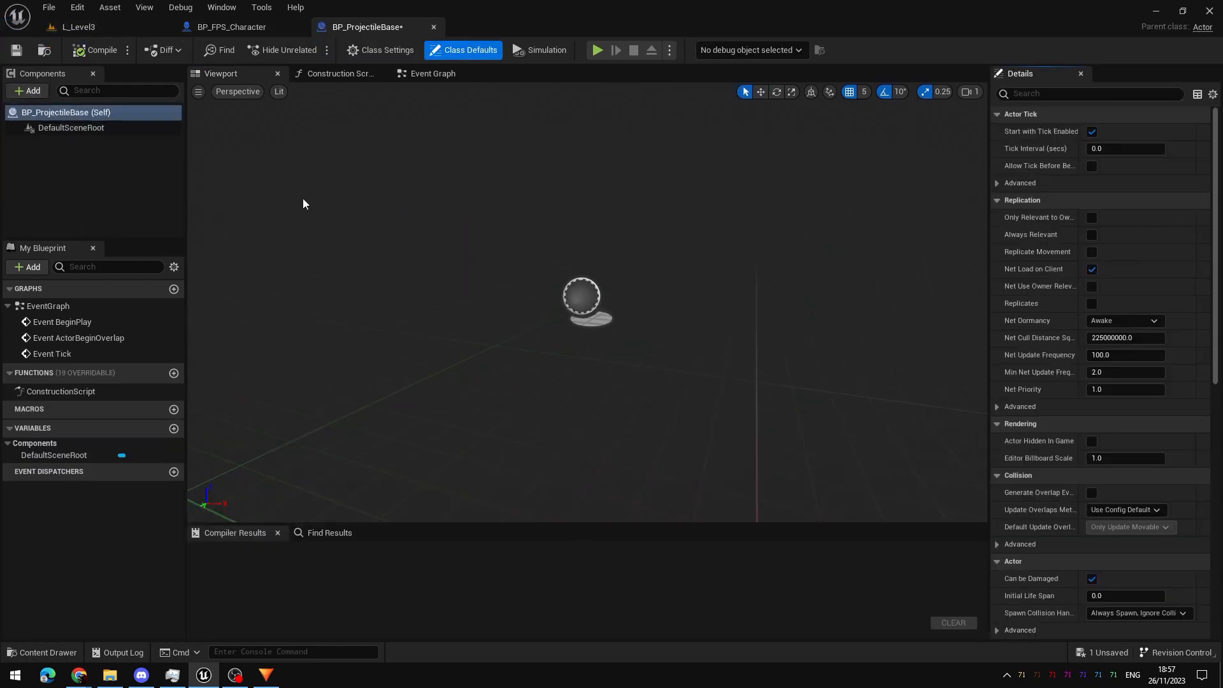
Step: Add a Static Mesh component to BP_ProjectileBase and name it ProectileMesh
left_click(32, 91)
type("static")
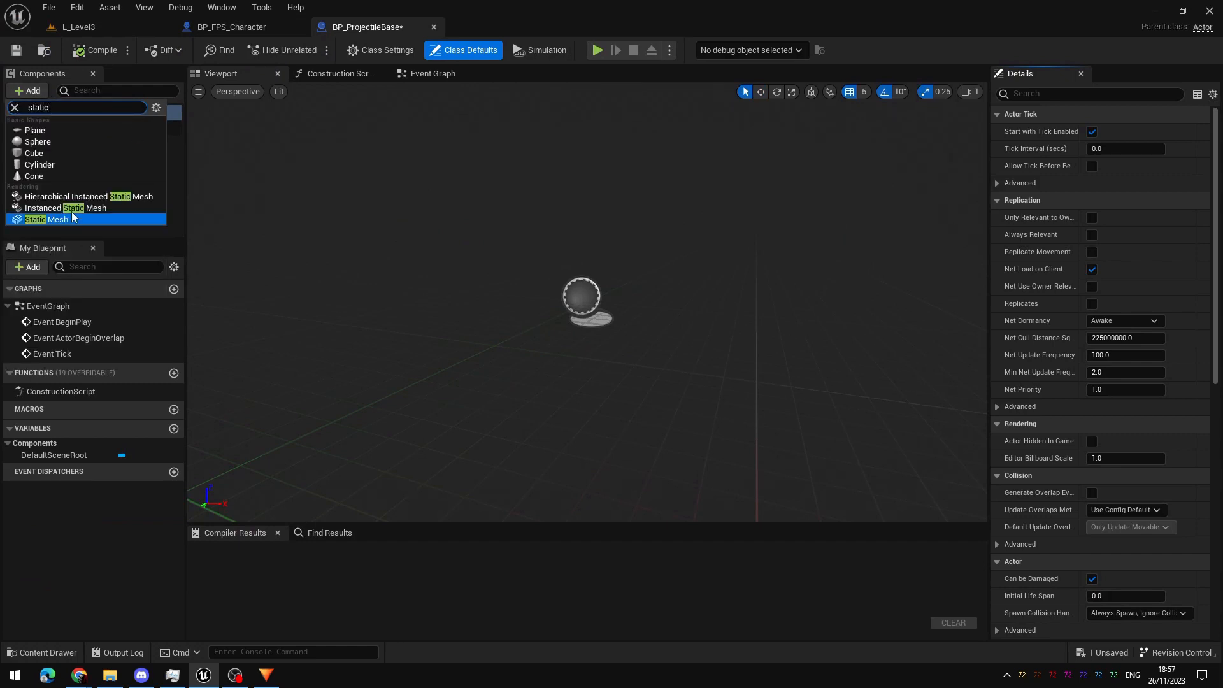
left_click(46, 219)
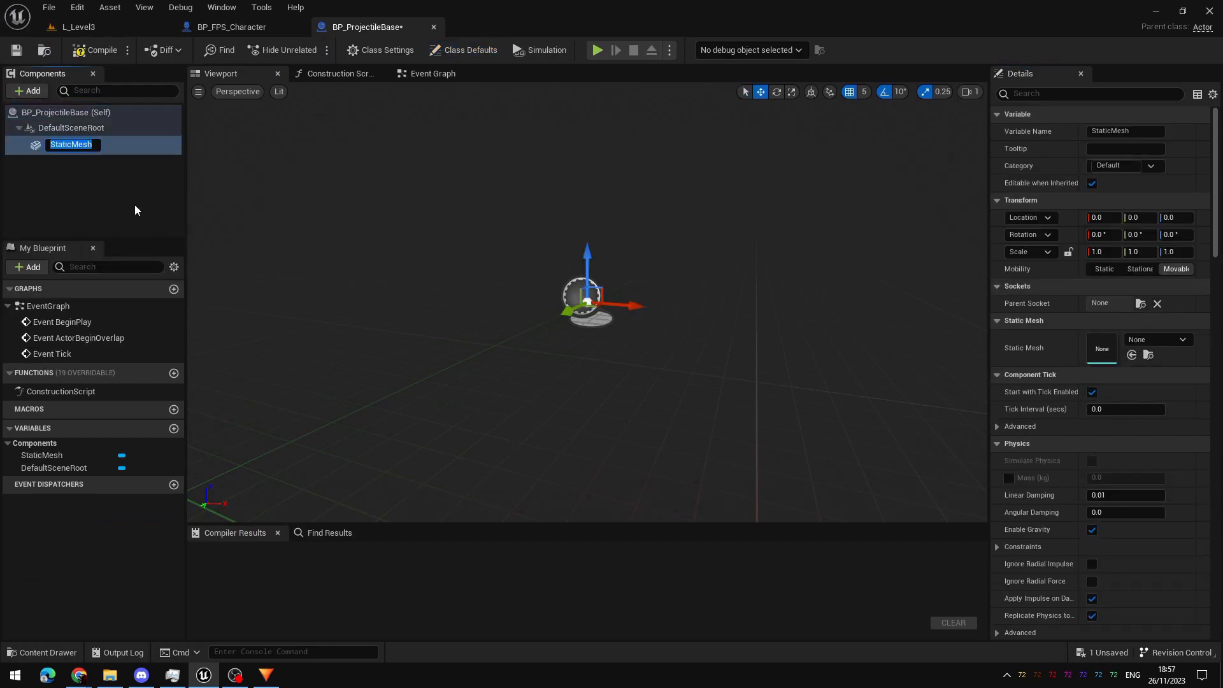
type("Pro")
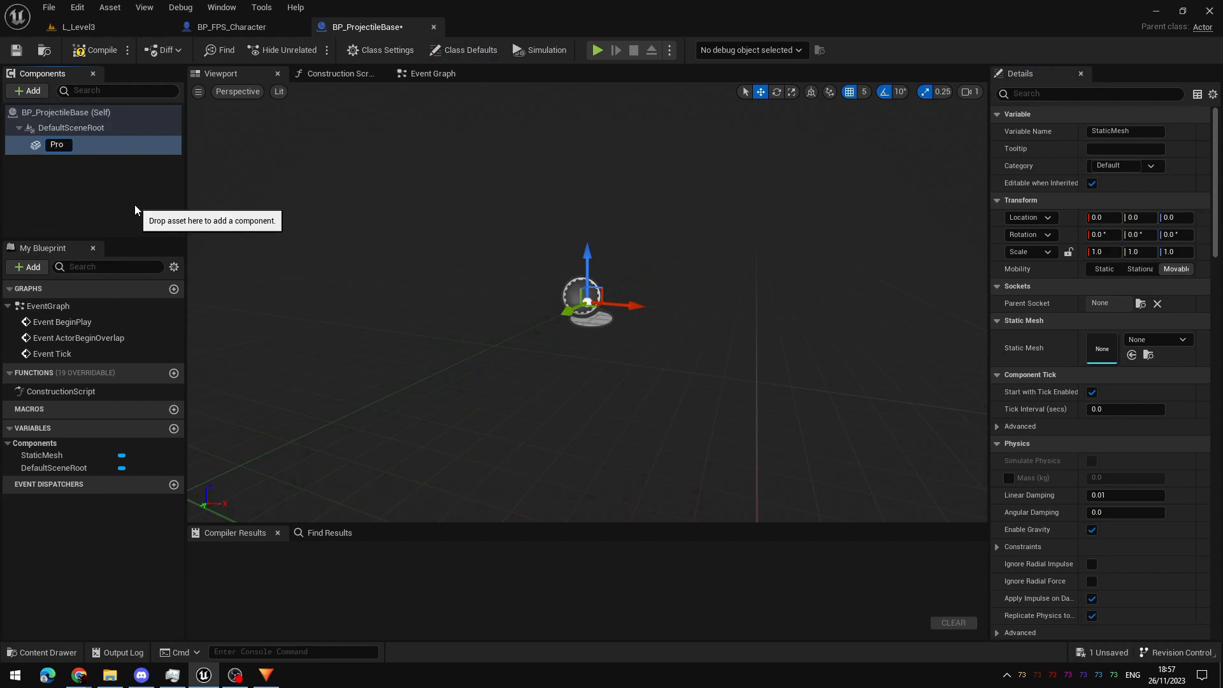
type("ectileMesh")
key("Return")
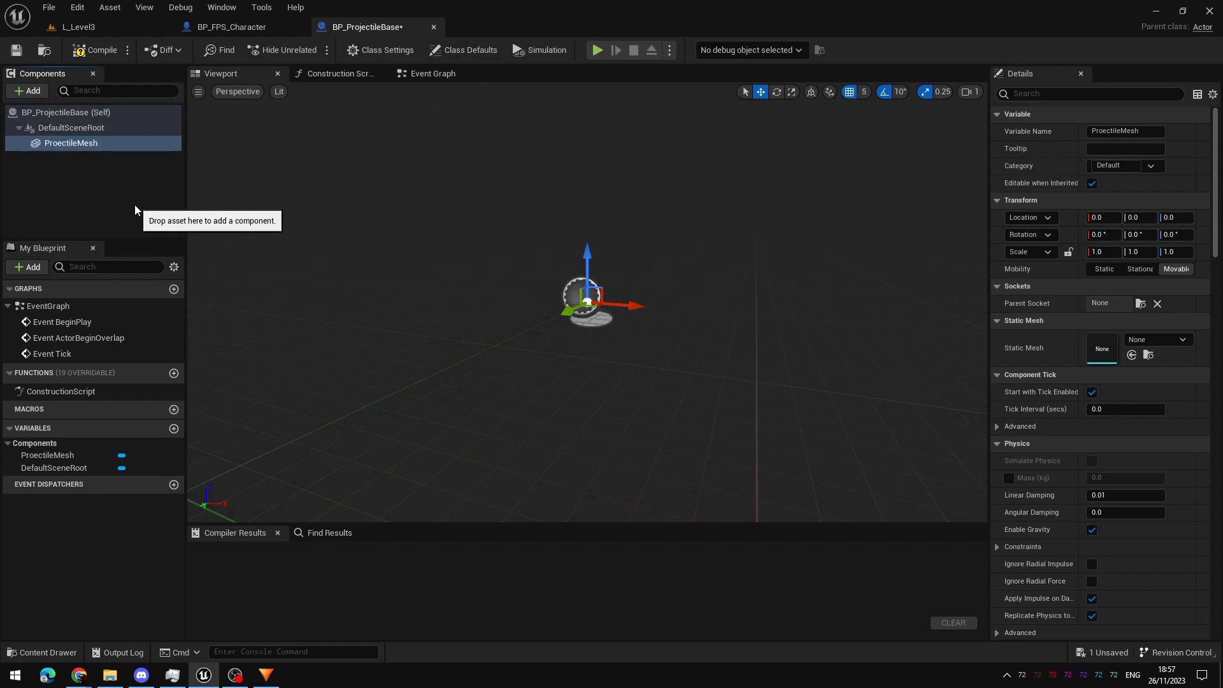
Step: Assign the Cylinder static mesh to the ProectileMesh component and frame it in the viewport
left_click(1177, 342)
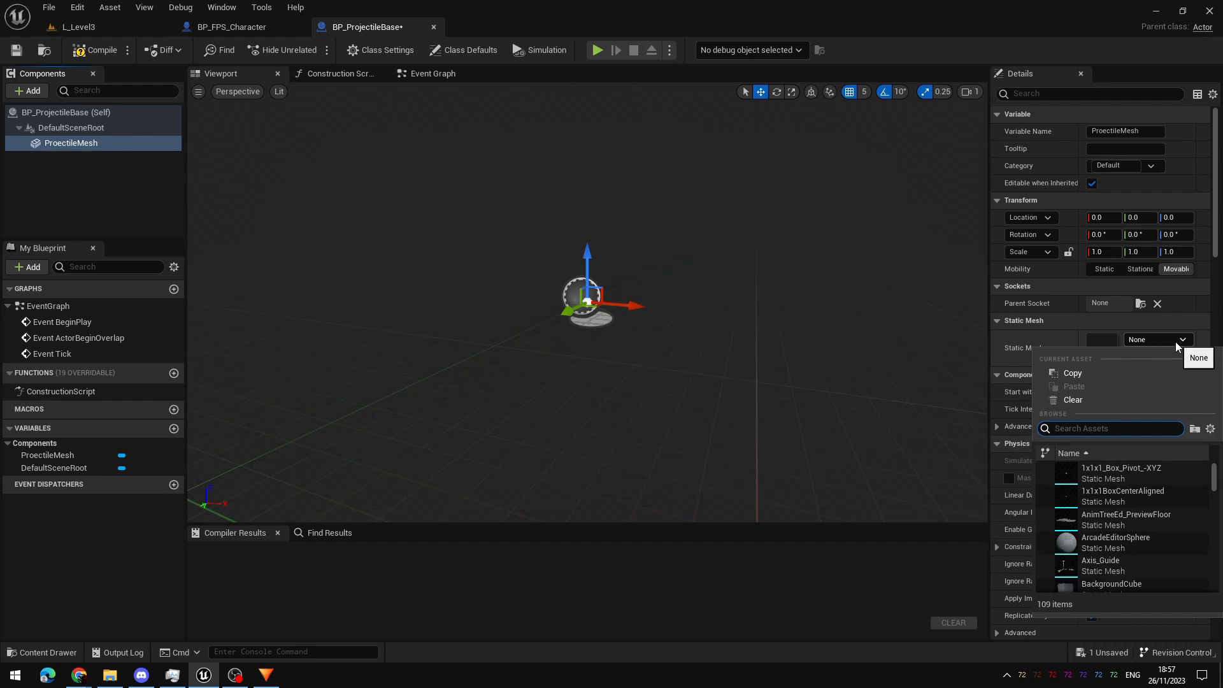
type("cyc")
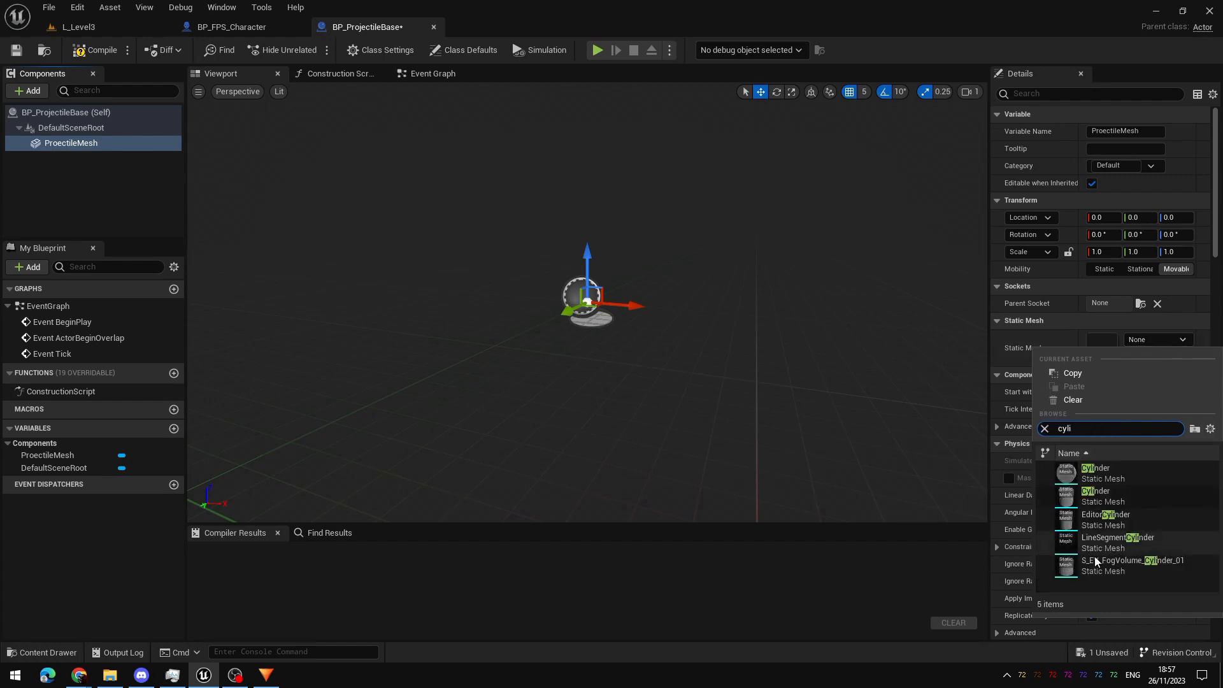
left_click(1183, 499)
key("f")
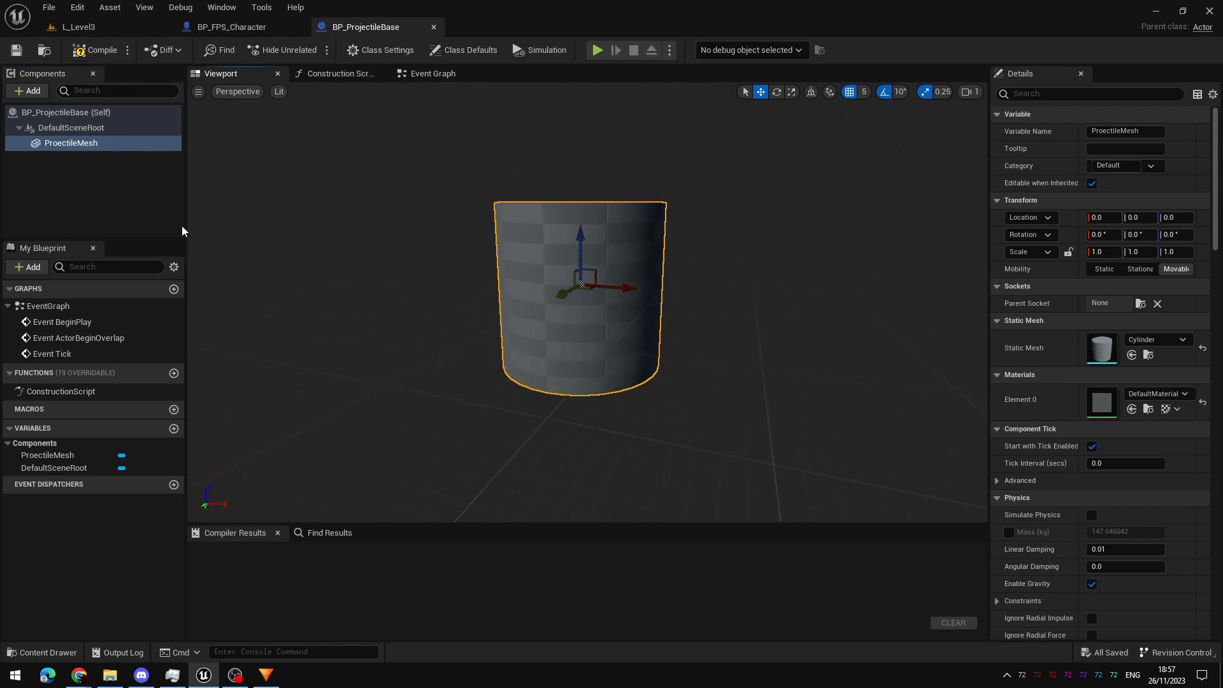
Step: Add a Projectile Movement component to BP_ProjectileBase, keeping its default name
left_click(95, 195)
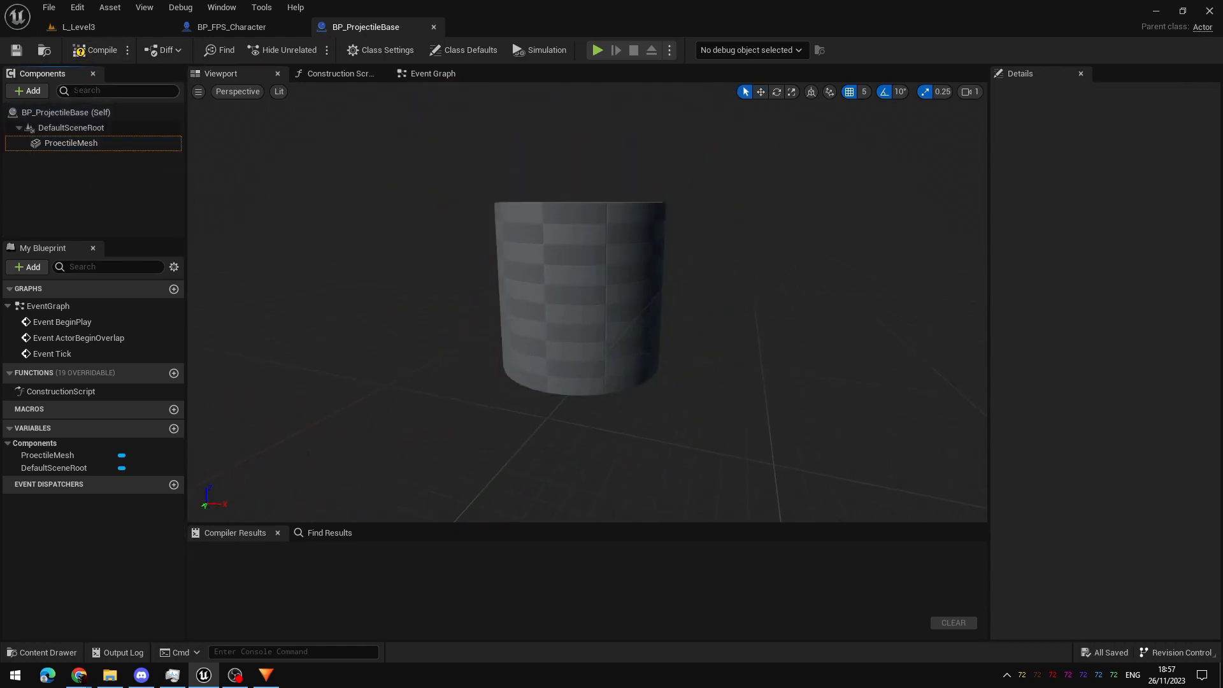
left_click(27, 91)
type("proje")
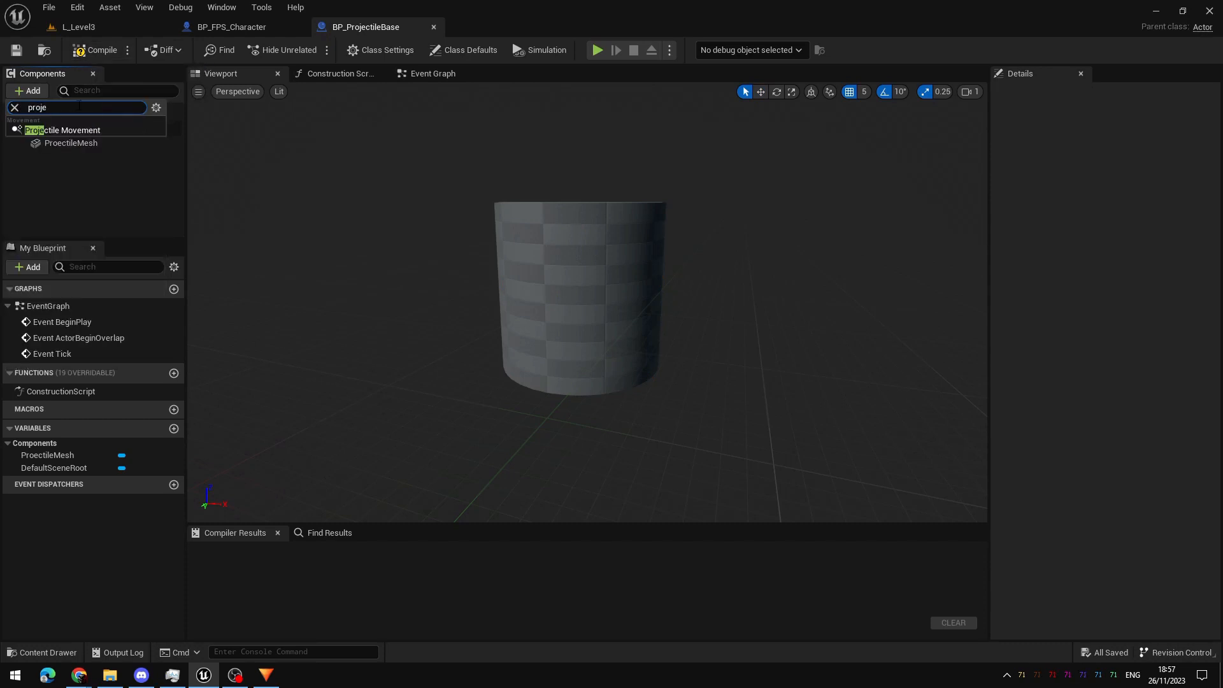
left_click(70, 130)
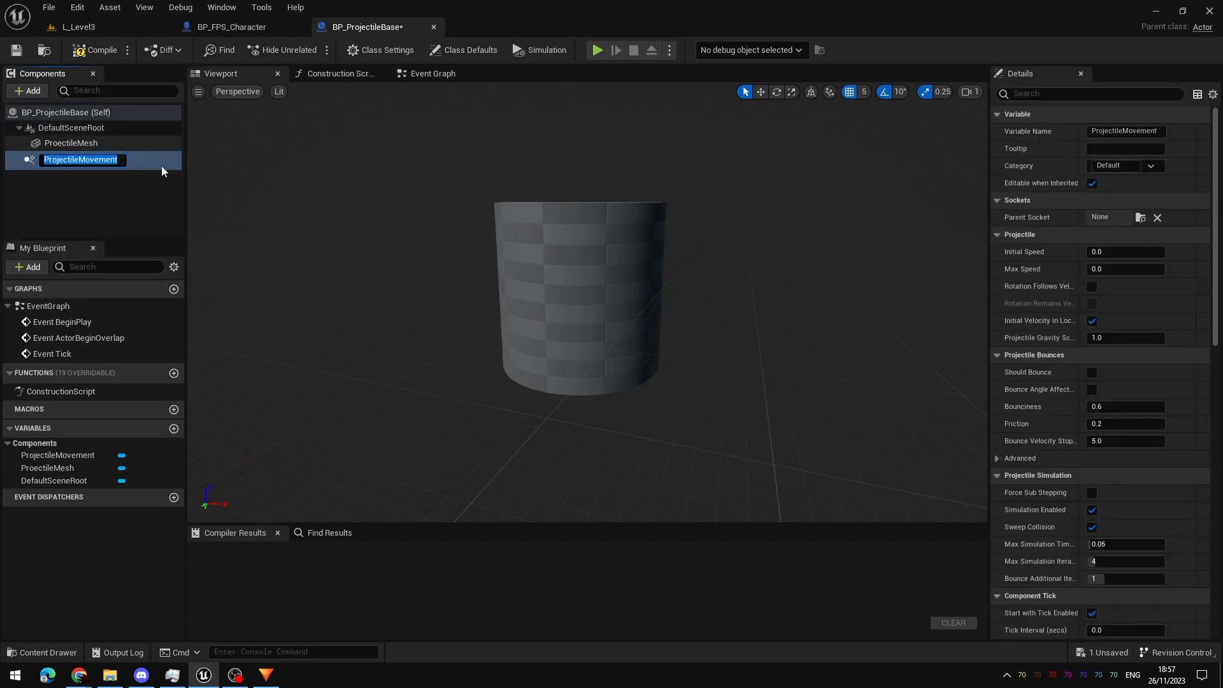
left_click(140, 218)
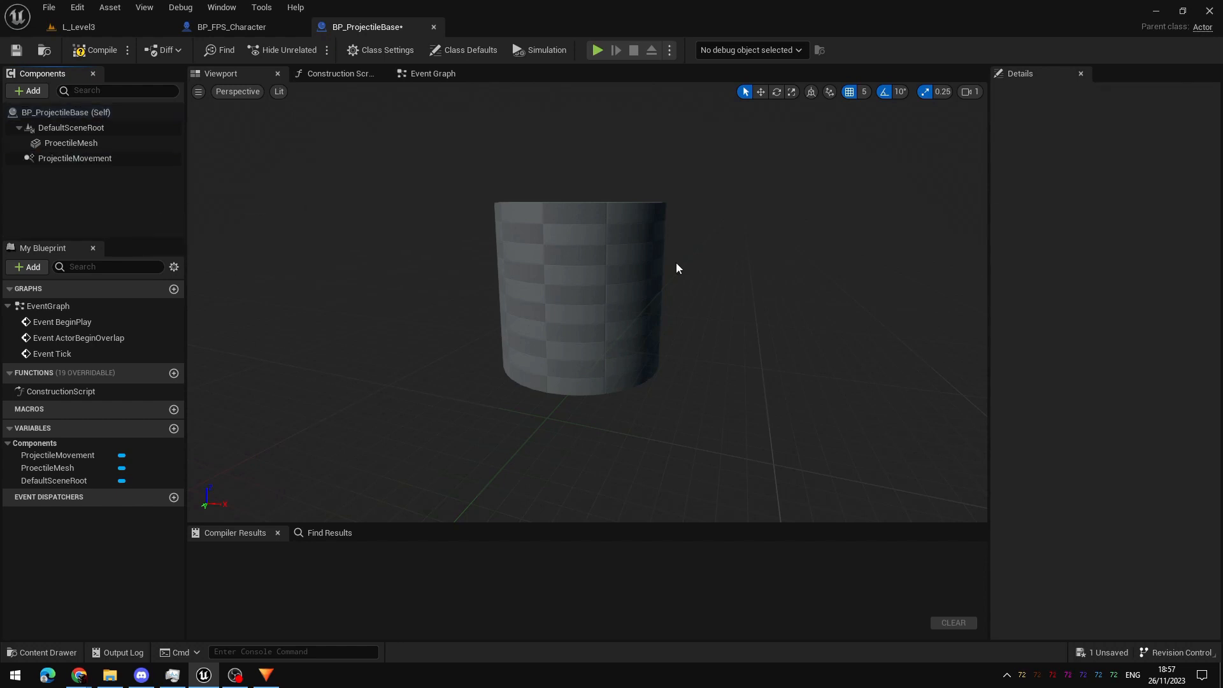
left_click_drag(496, 325, 527, 271)
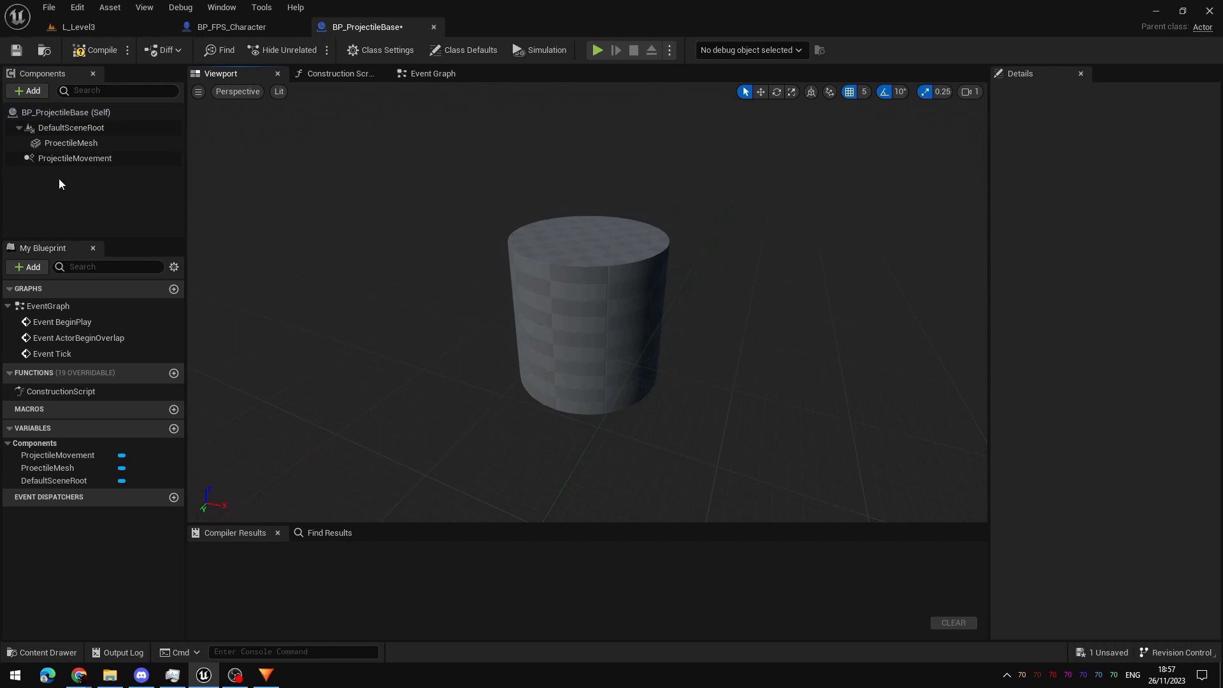
Step: Set the ProjectileMovement component's Initial Speed and Max Speed to 4000, and save and compile the Blueprint
left_click(84, 158)
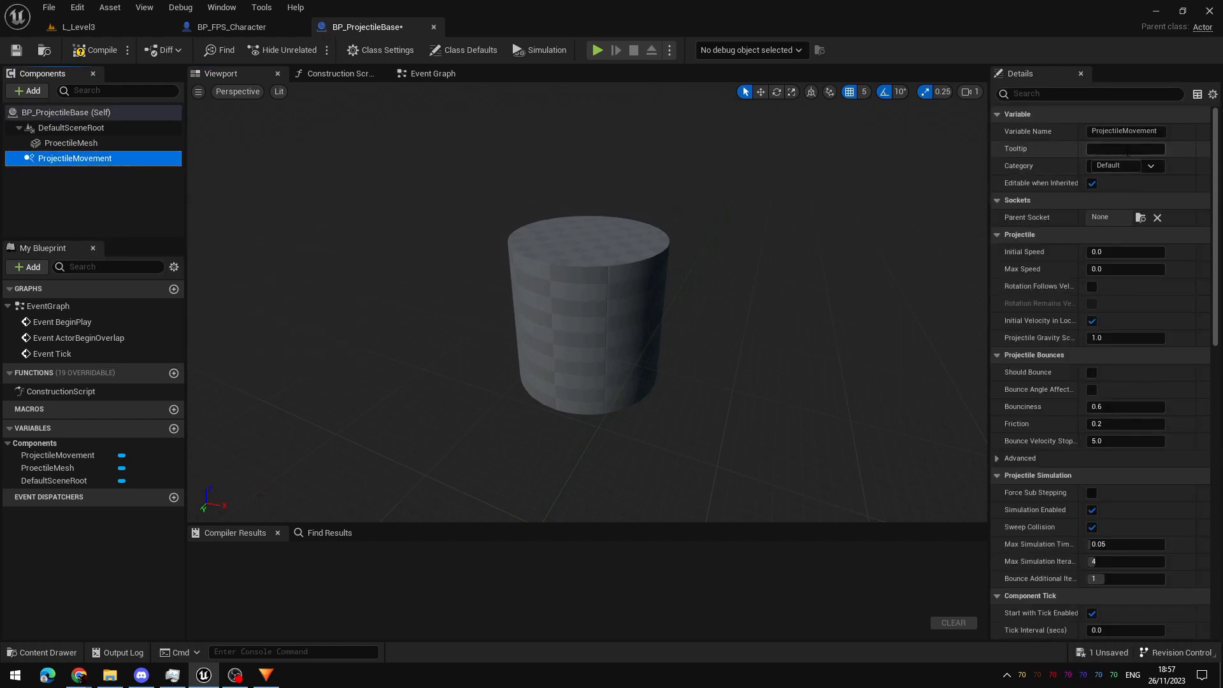
left_click_drag(1215, 168, 1185, 139)
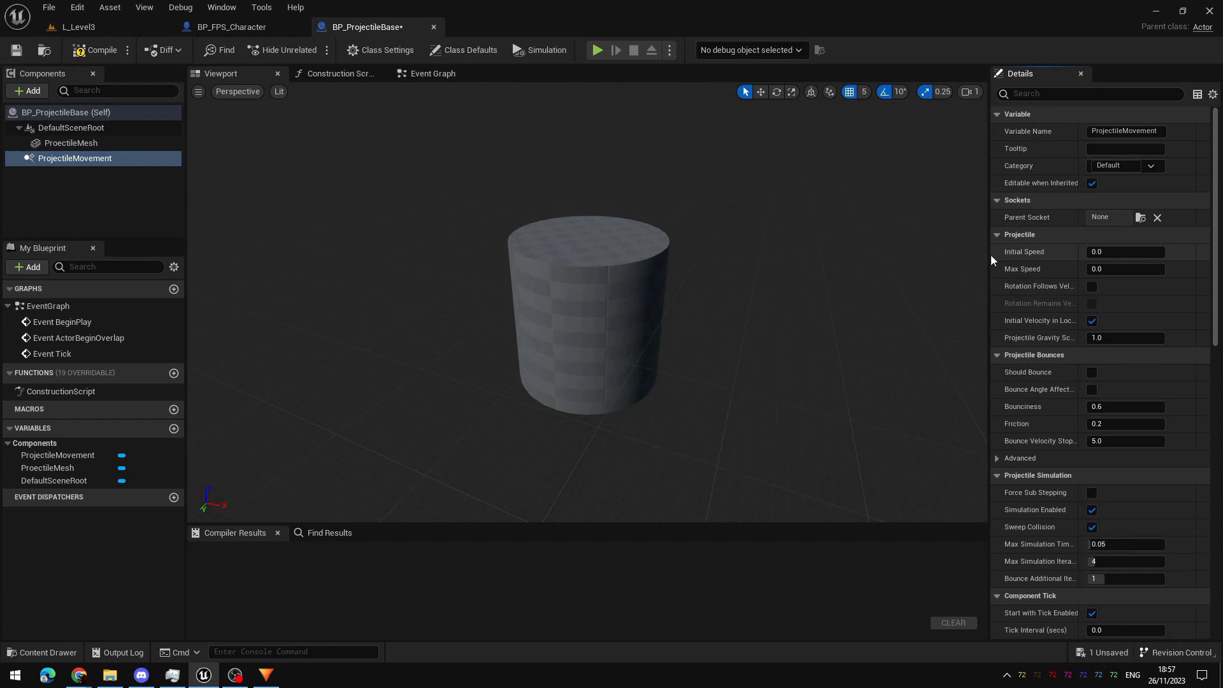
left_click(1120, 253)
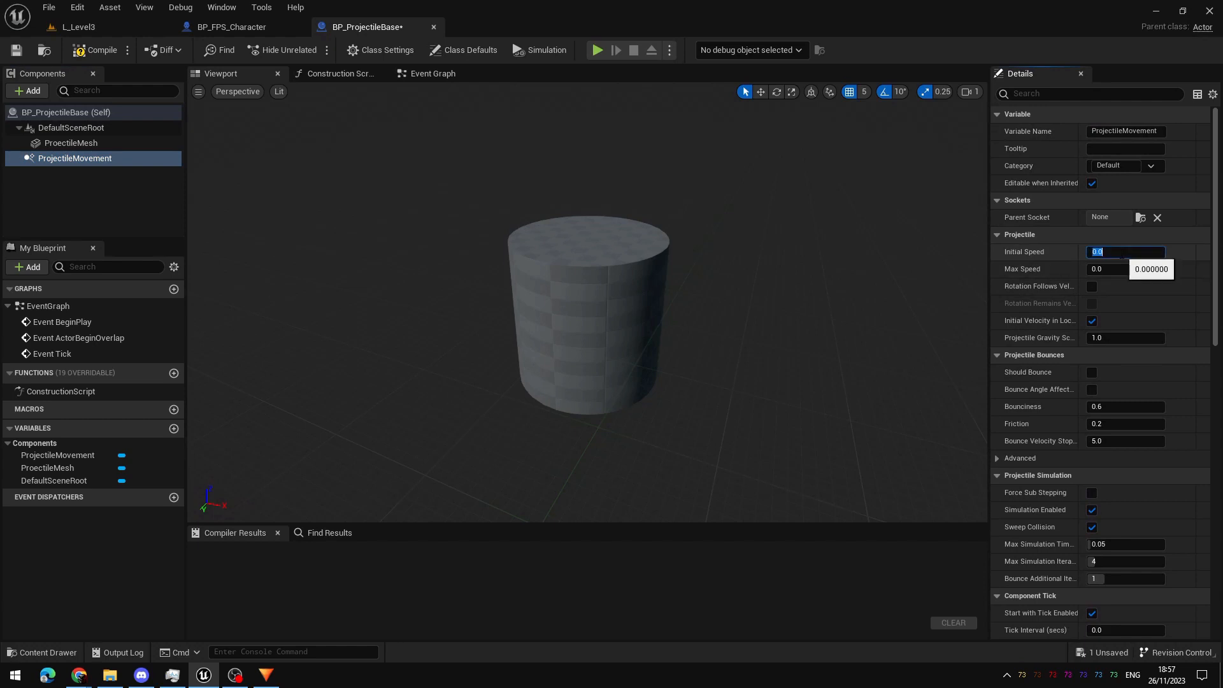
key("Tab")
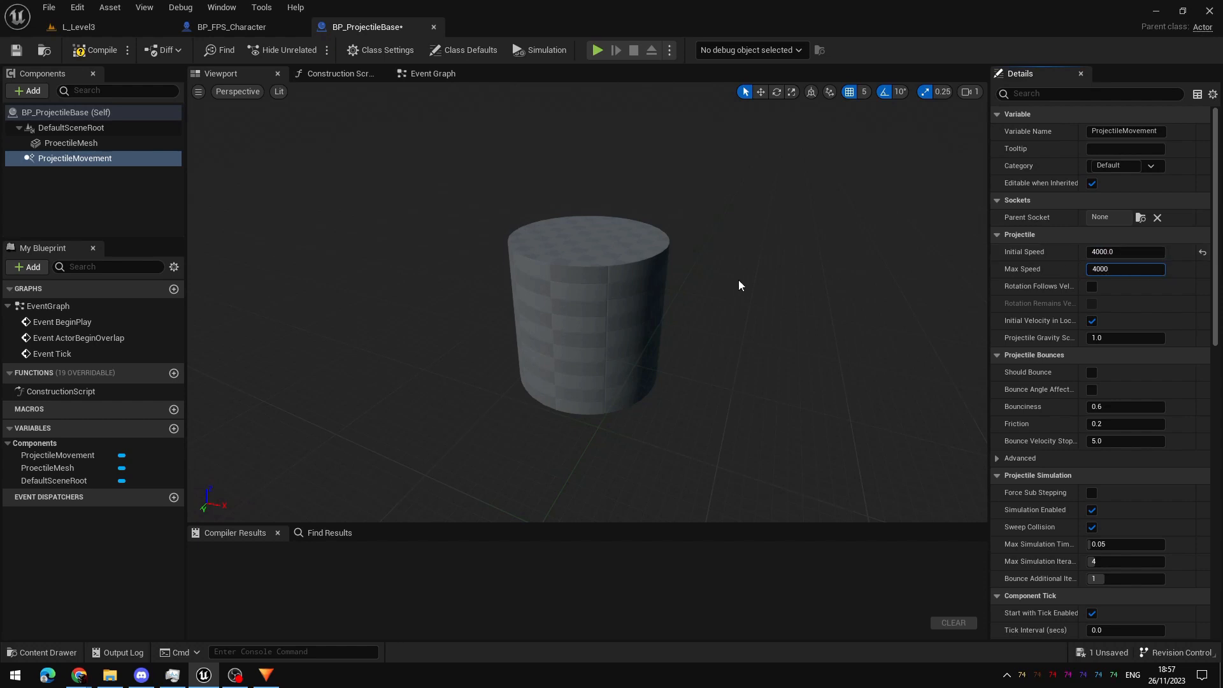
right_click_drag(742, 284, 749, 282)
key("ctrl+s")
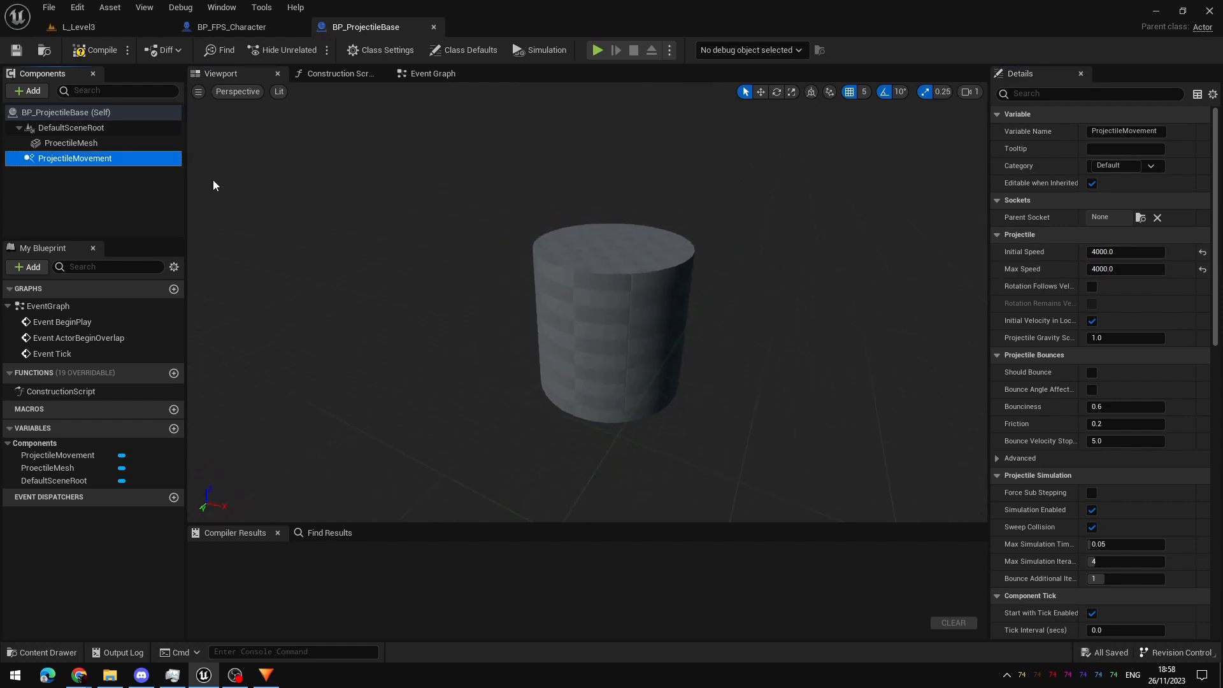
left_click(107, 55)
right_click_drag(538, 309, 542, 293)
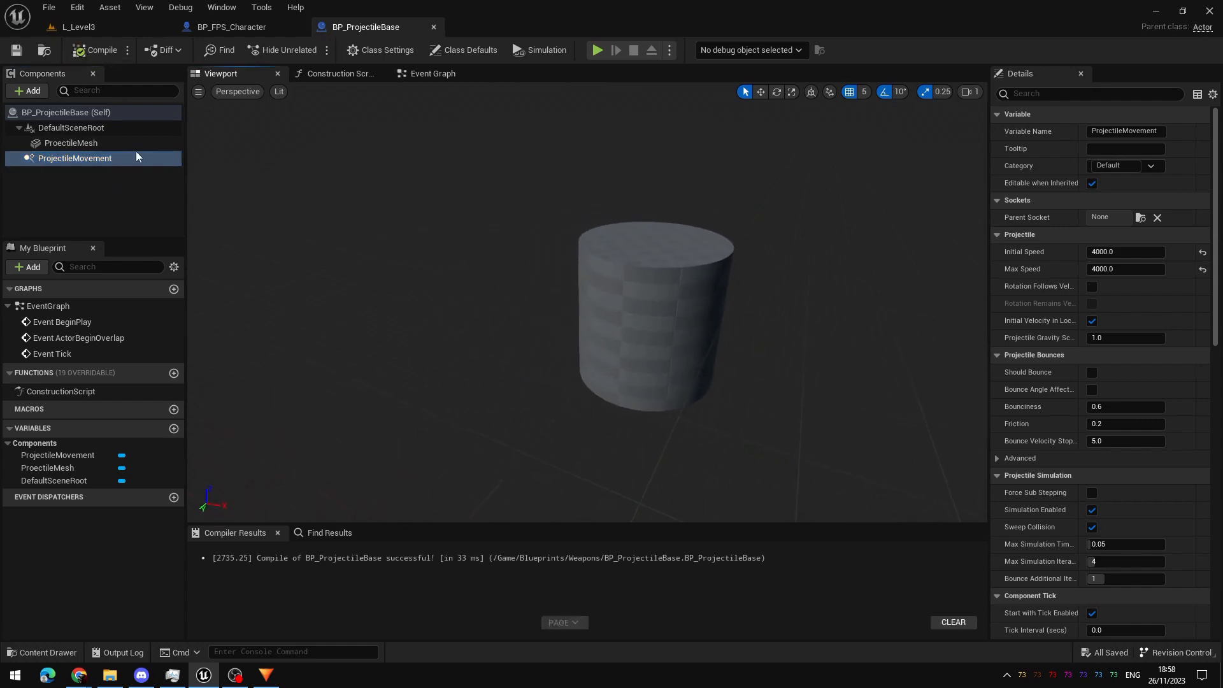
right_click_drag(583, 290, 599, 287)
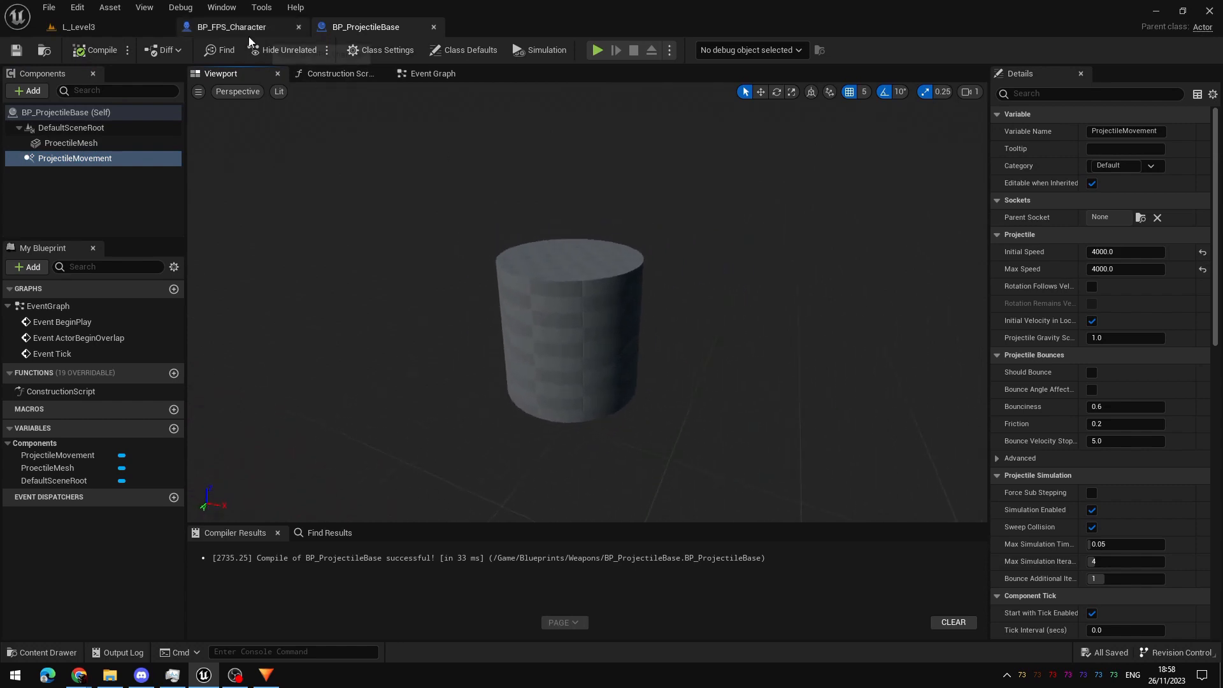
Step: In the BP_FPS_Character event graph, delete the Print String node attached to the IA_FirePrimary event
left_click(235, 29)
right_click_drag(415, 305, 483, 364)
left_click(438, 74)
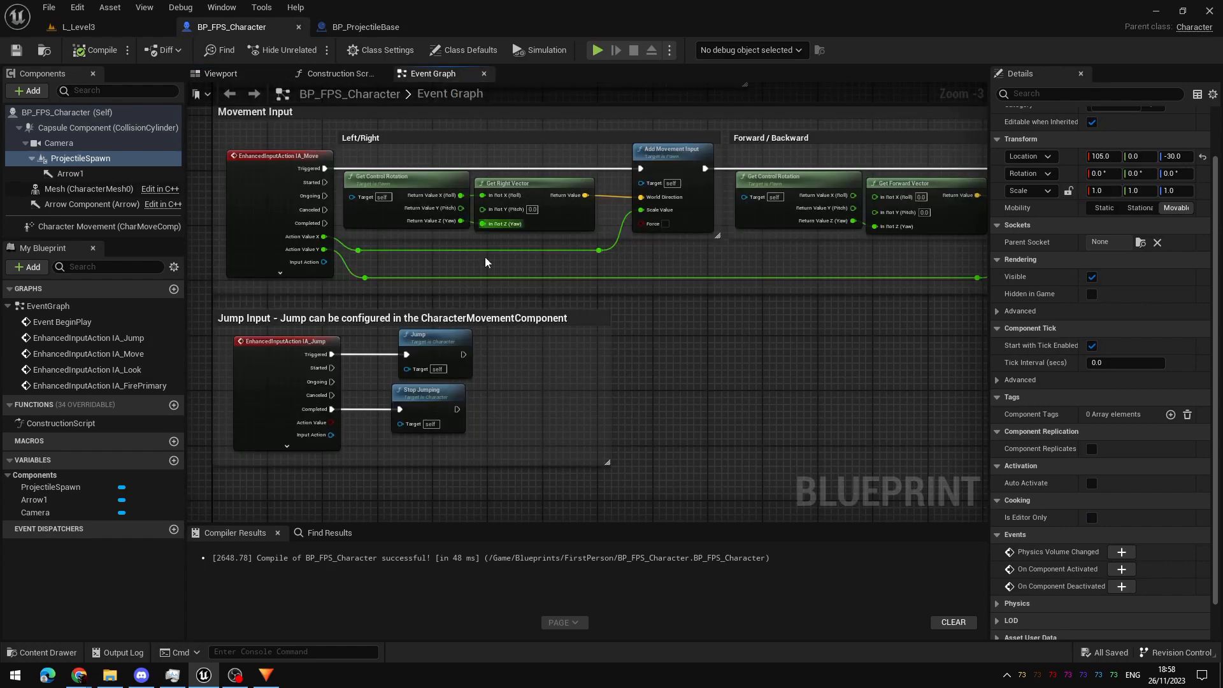
right_click_drag(508, 467, 627, 170)
scroll(462, 292, "up", 3)
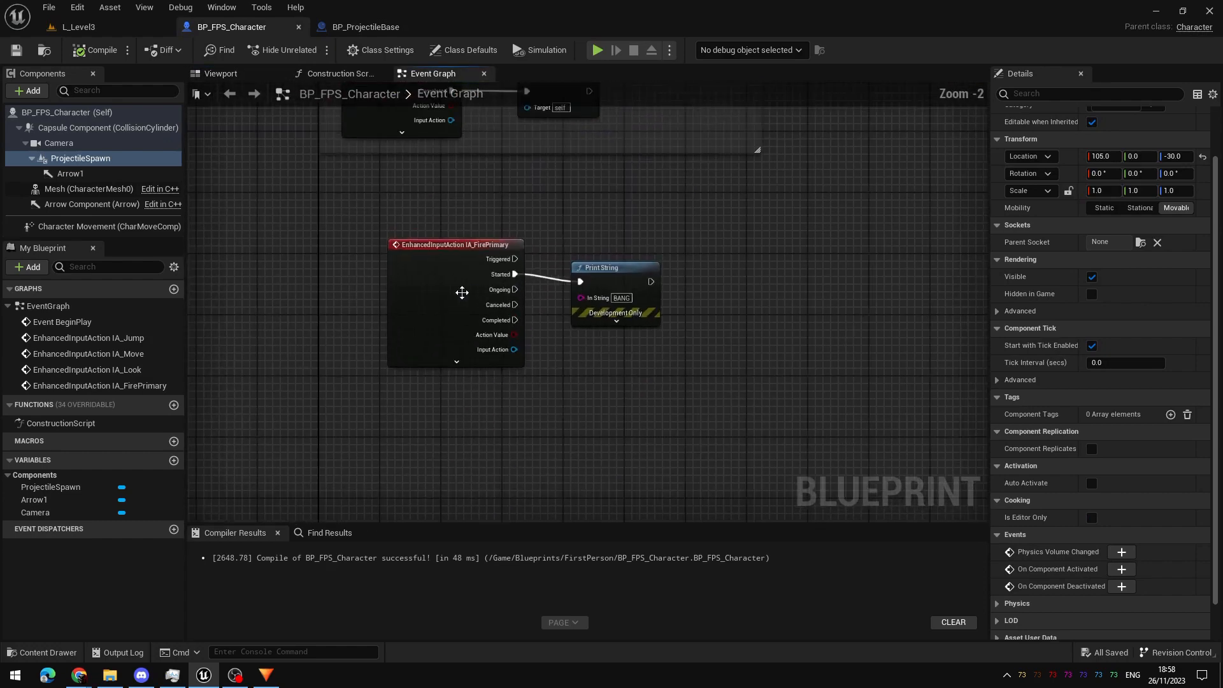
right_click_drag(683, 373, 581, 384)
left_click_drag(646, 212, 536, 371)
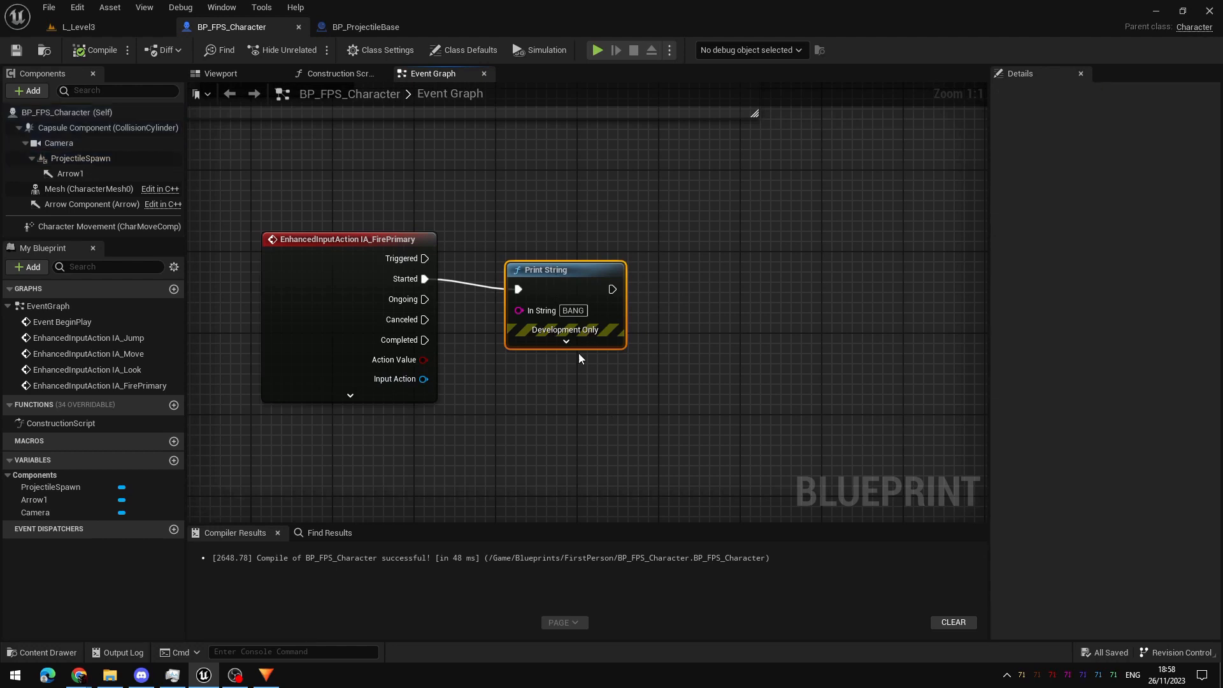
key("Delete")
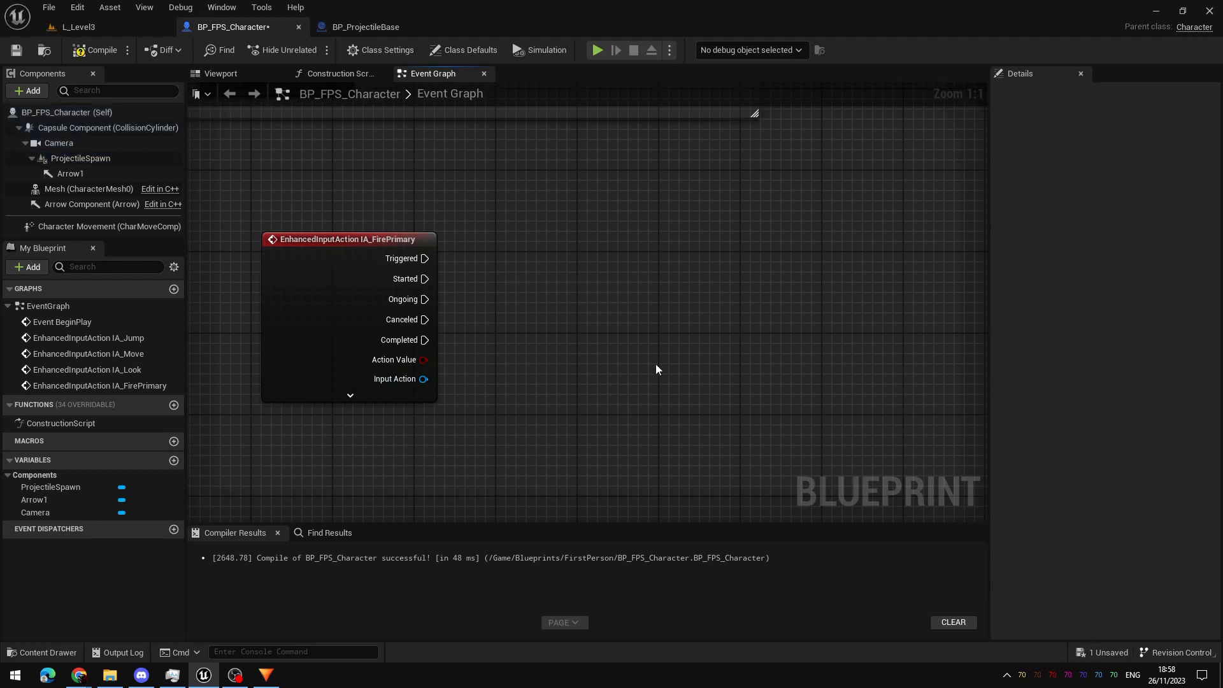
Step: Add a Spawn Actor from Class node and connect it to the Started output of the IA_FirePrimary event
right_click(589, 290)
type("ac")
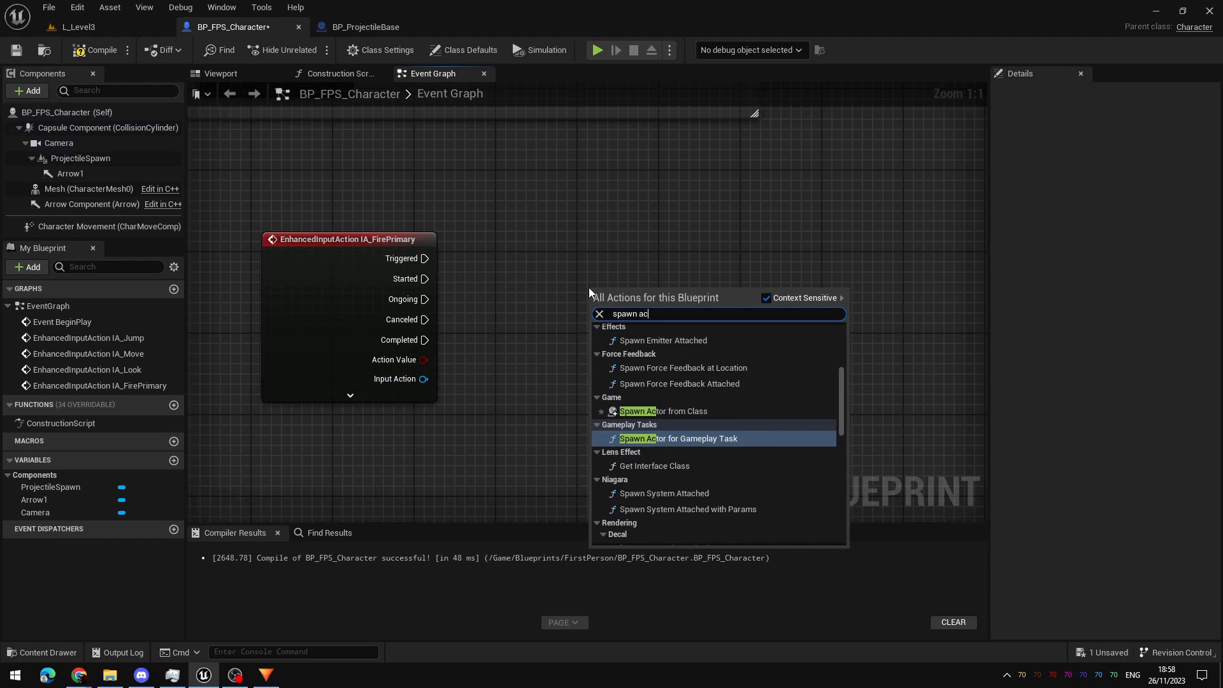
type("tor from class")
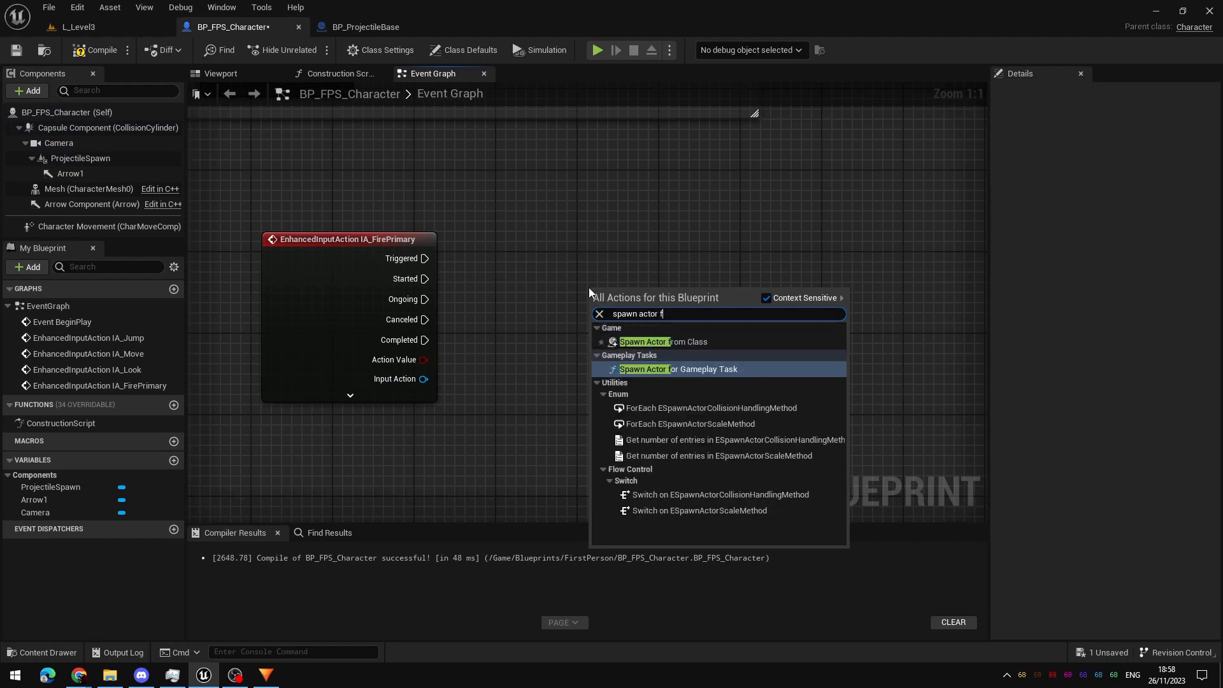
key("Return")
left_click_drag(711, 284, 782, 233)
left_click_drag(424, 279, 671, 258)
left_click_drag(242, 185, 414, 154)
right_click_drag(580, 457, 514, 391)
left_click_drag(683, 181, 694, 201)
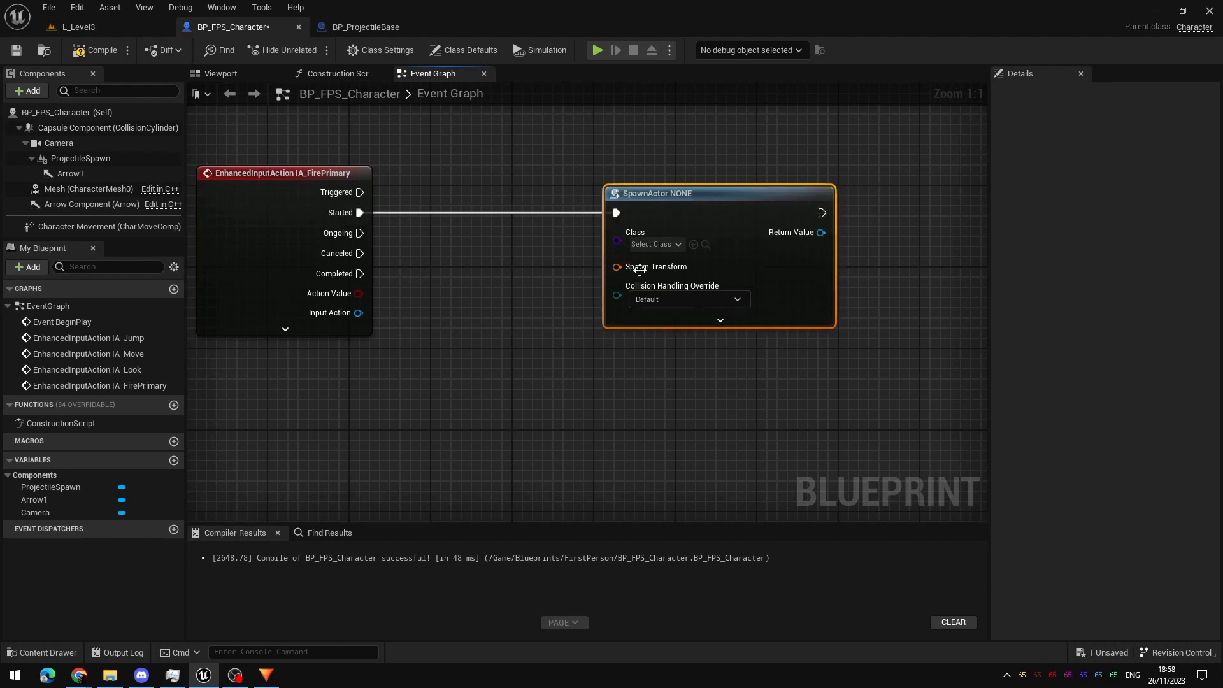
Step: Set the spawn node's class to BP_ProjectileBase and move the node farther from the input event
left_click(671, 248)
type("bp_")
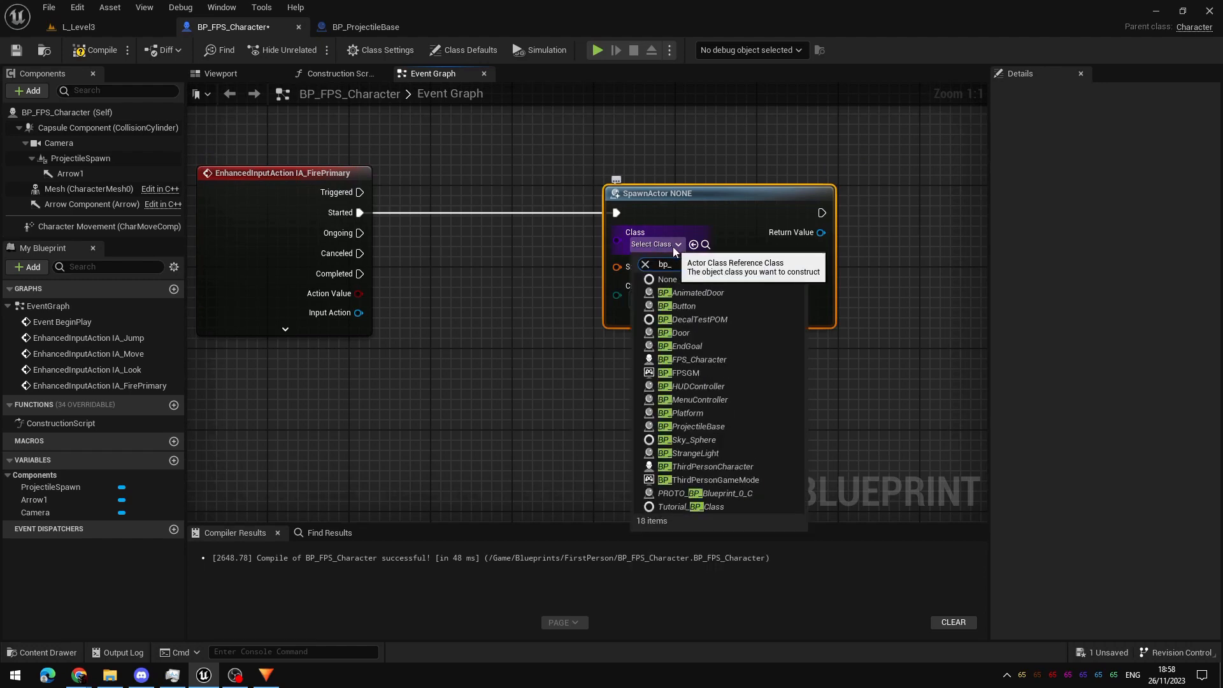
type("pro")
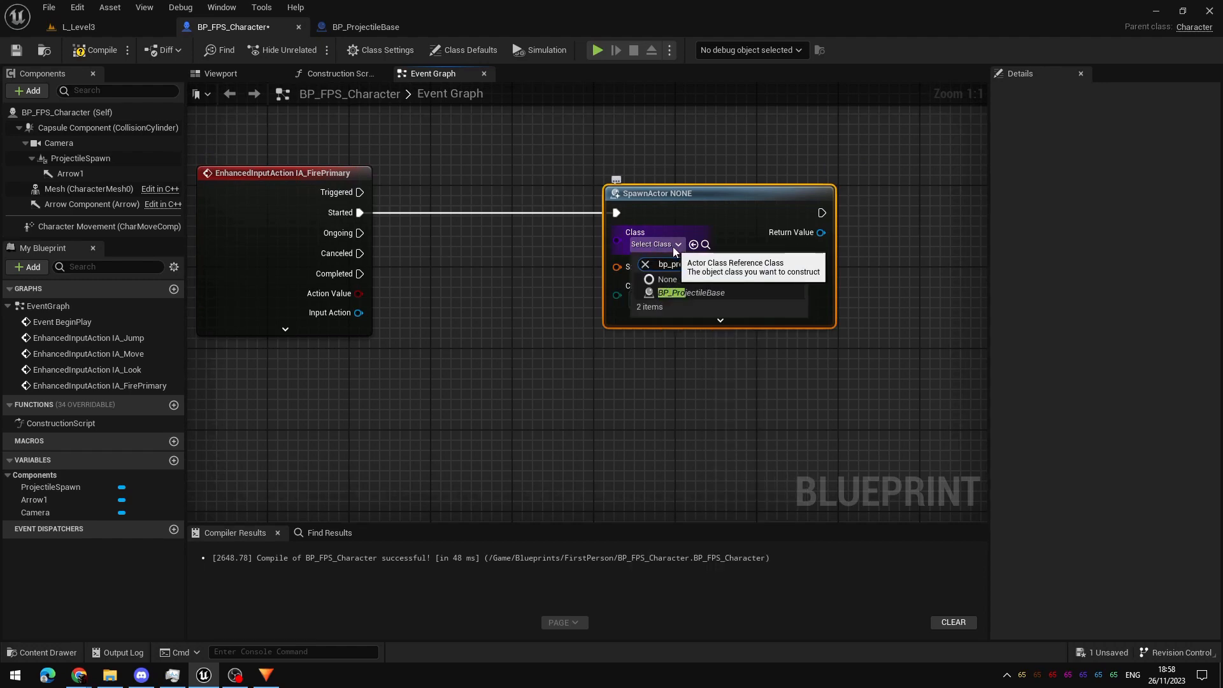
left_click(698, 294)
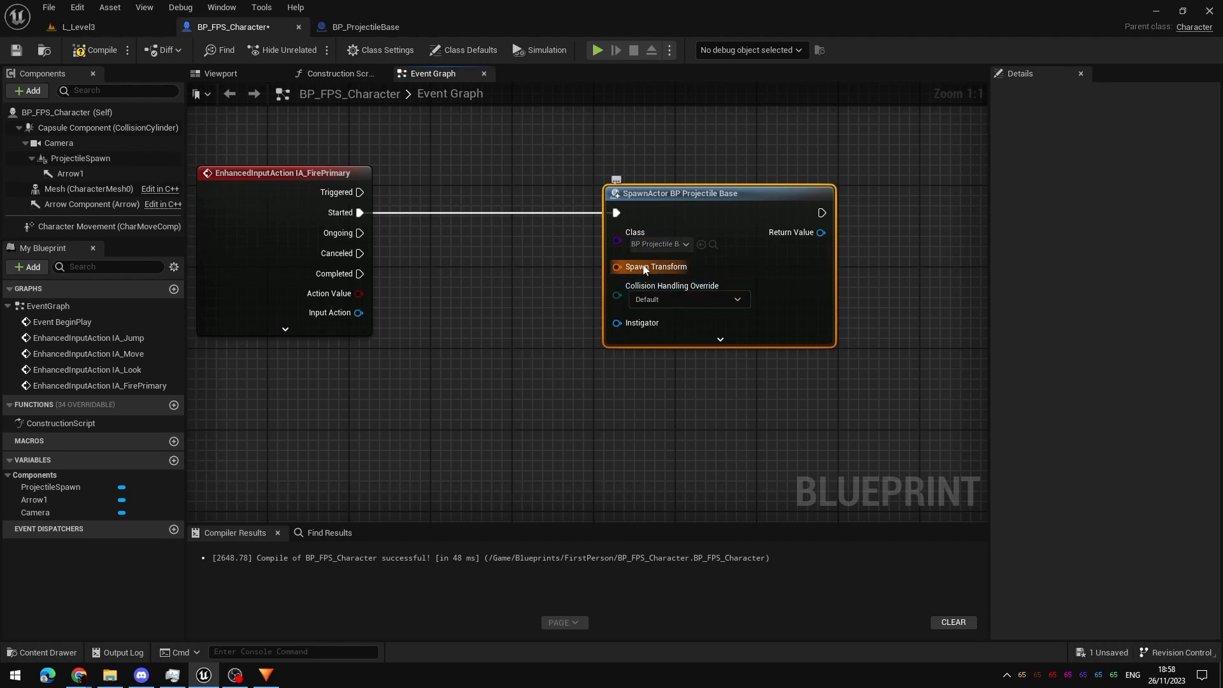
left_click_drag(682, 248, 753, 249)
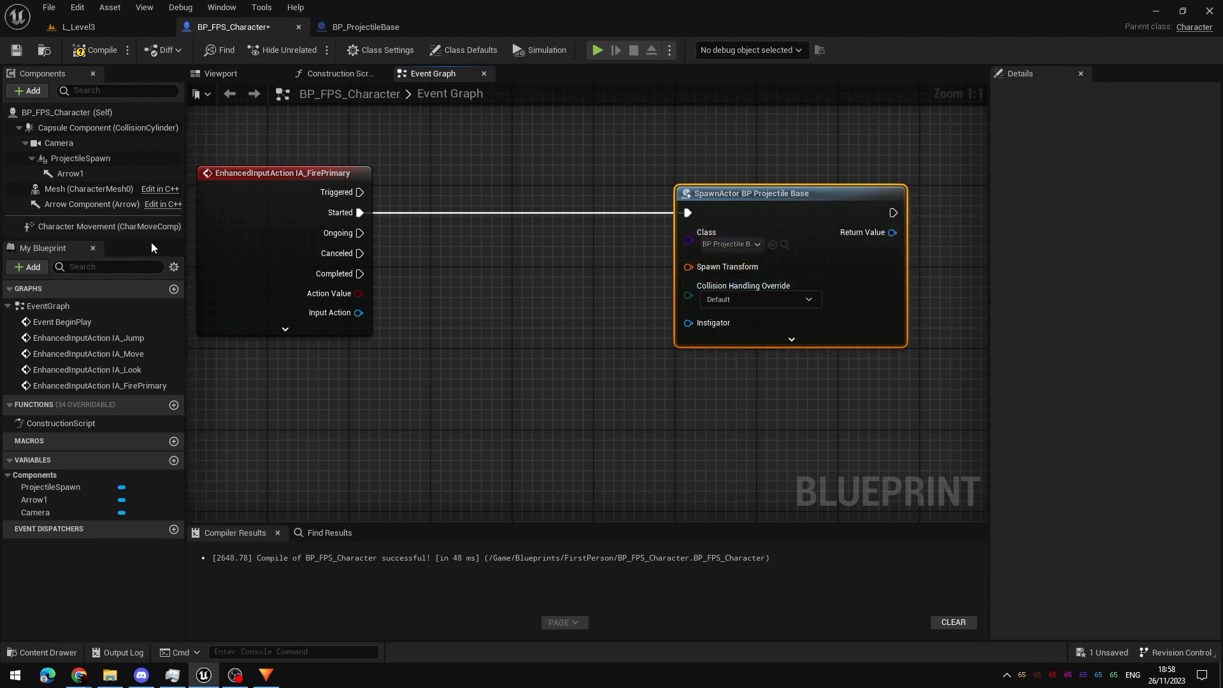
Step: Connect the ProjectileSpawn component's Get World Transform output to the node's Spawn Transform, and compile and save the Blueprint
left_click_drag(81, 158, 338, 395)
left_click_drag(417, 401, 440, 326)
type("get")
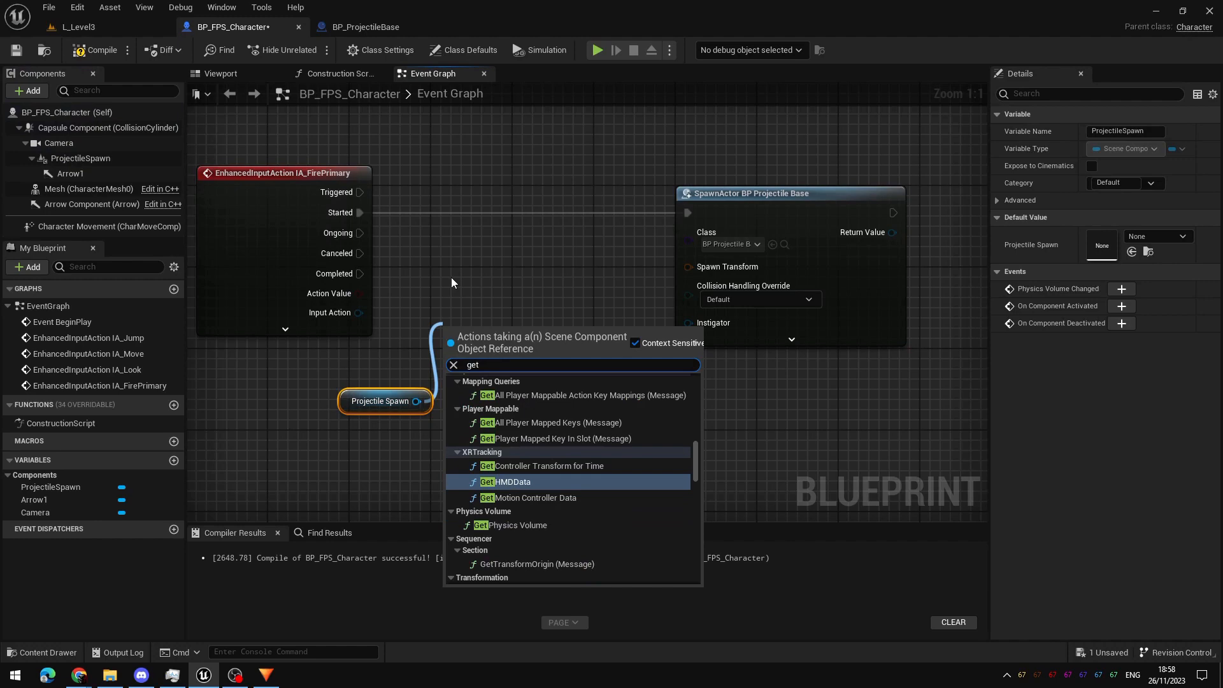
type(" world tr")
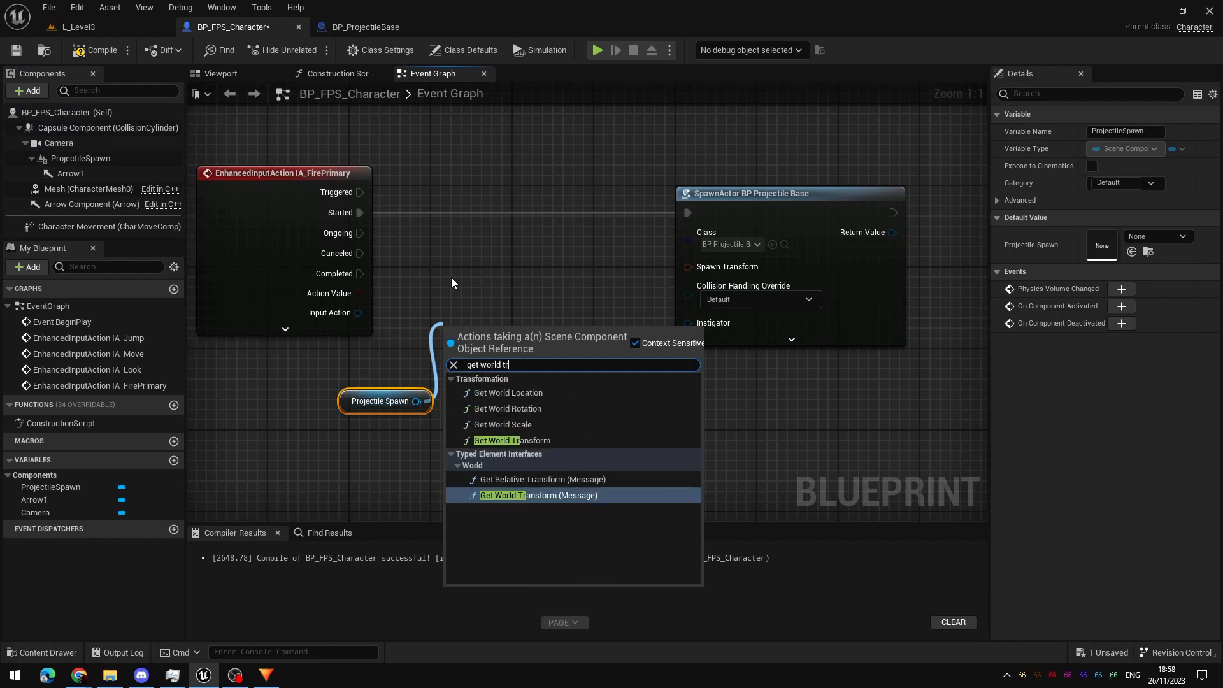
left_click(528, 440)
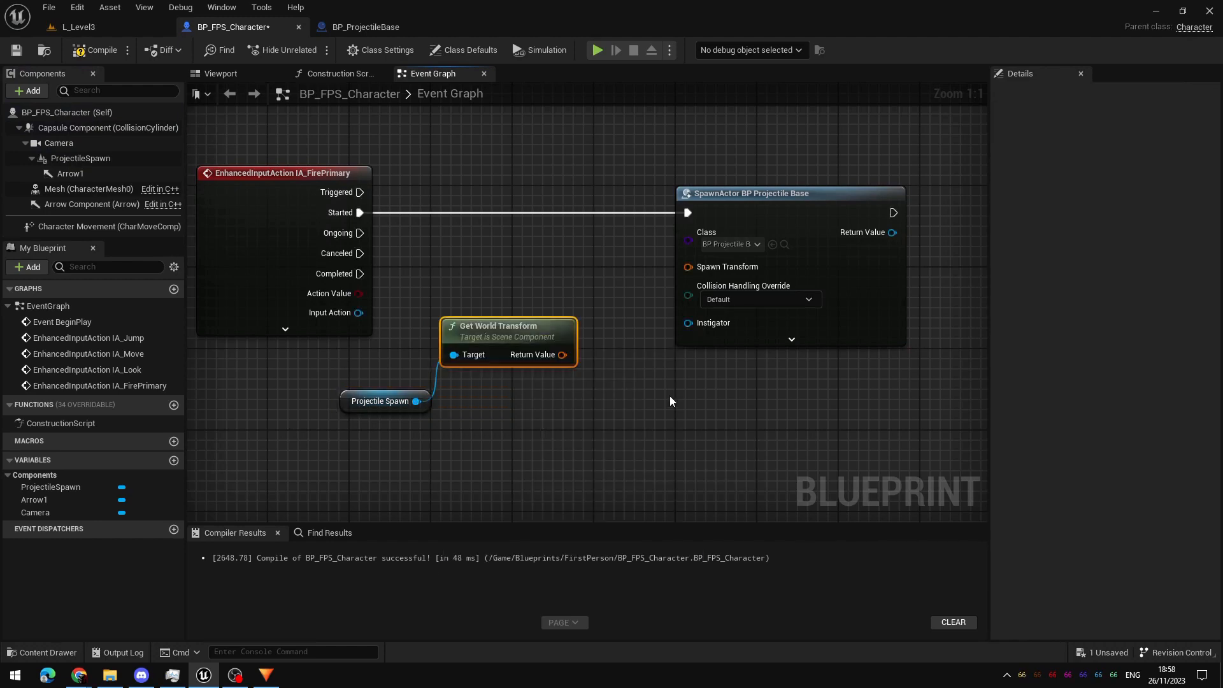
left_click_drag(563, 355, 694, 266)
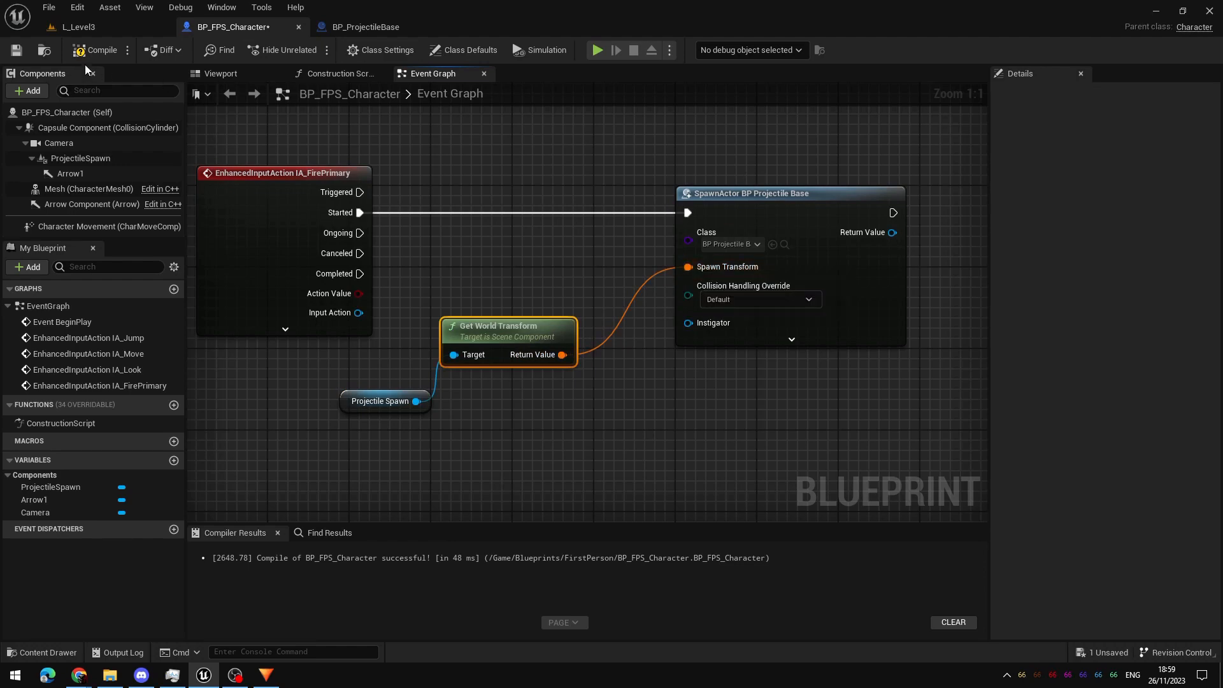
key("ctrl+s")
scroll(590, 260, "down", 1)
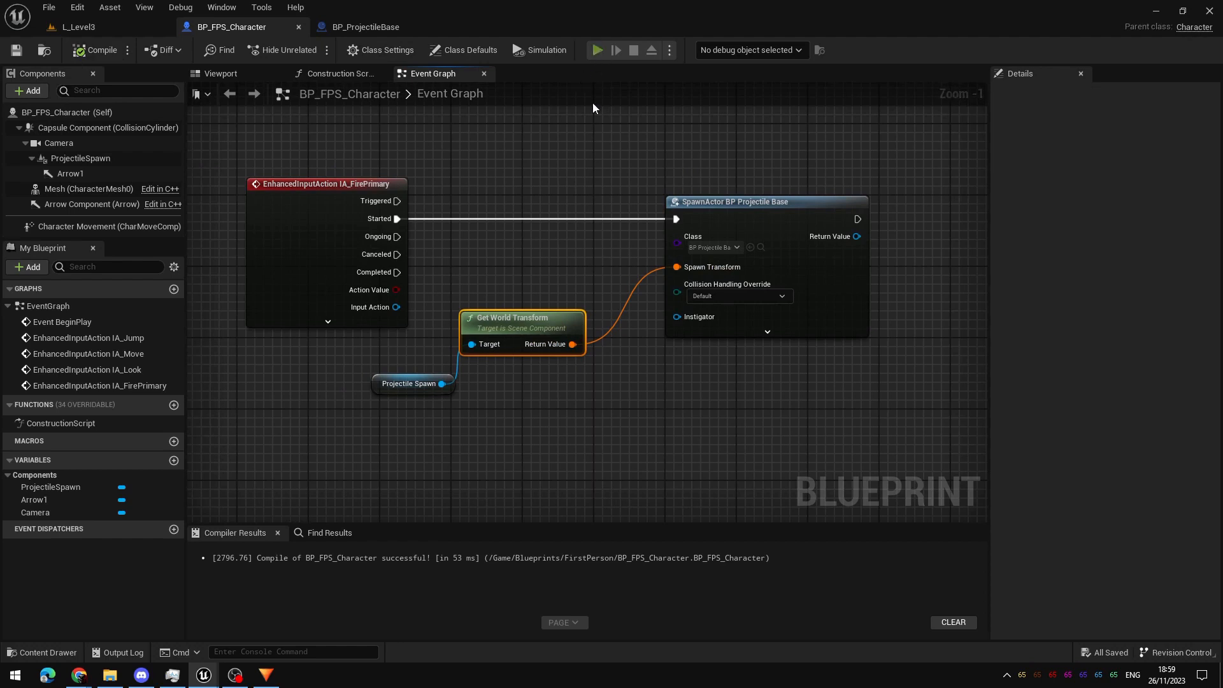
Step: Play the level to test moving and firing projectiles, and stop the session
left_click(597, 49)
key("w")
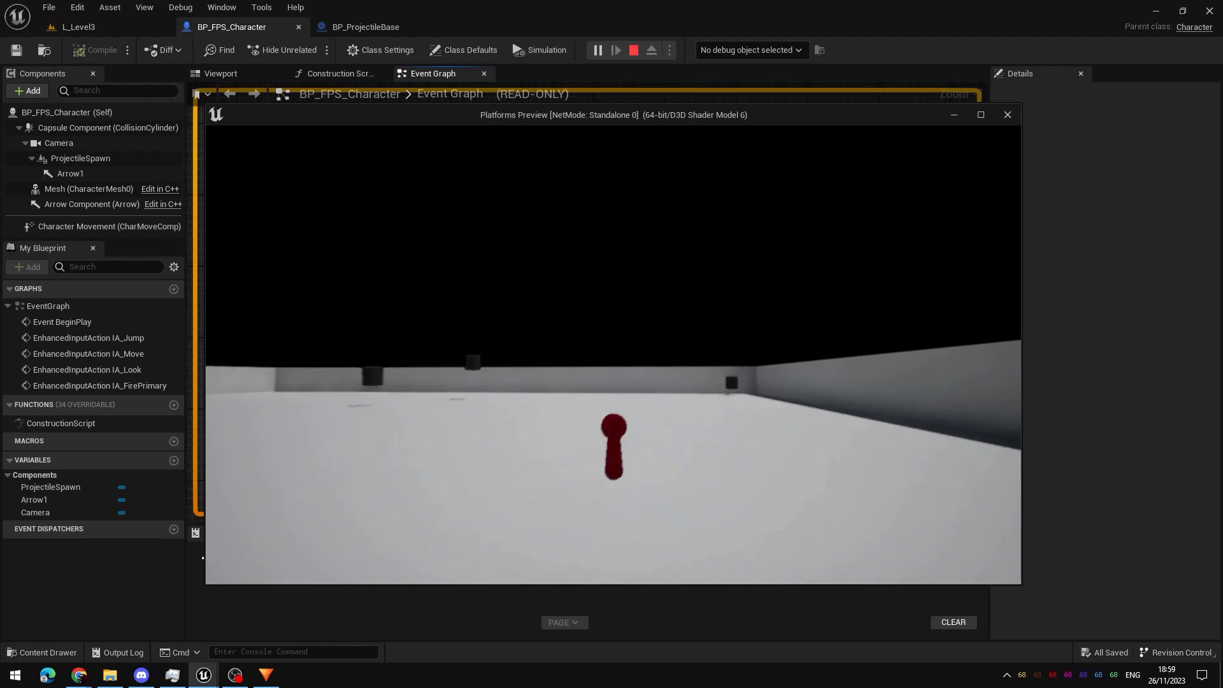
key("Escape")
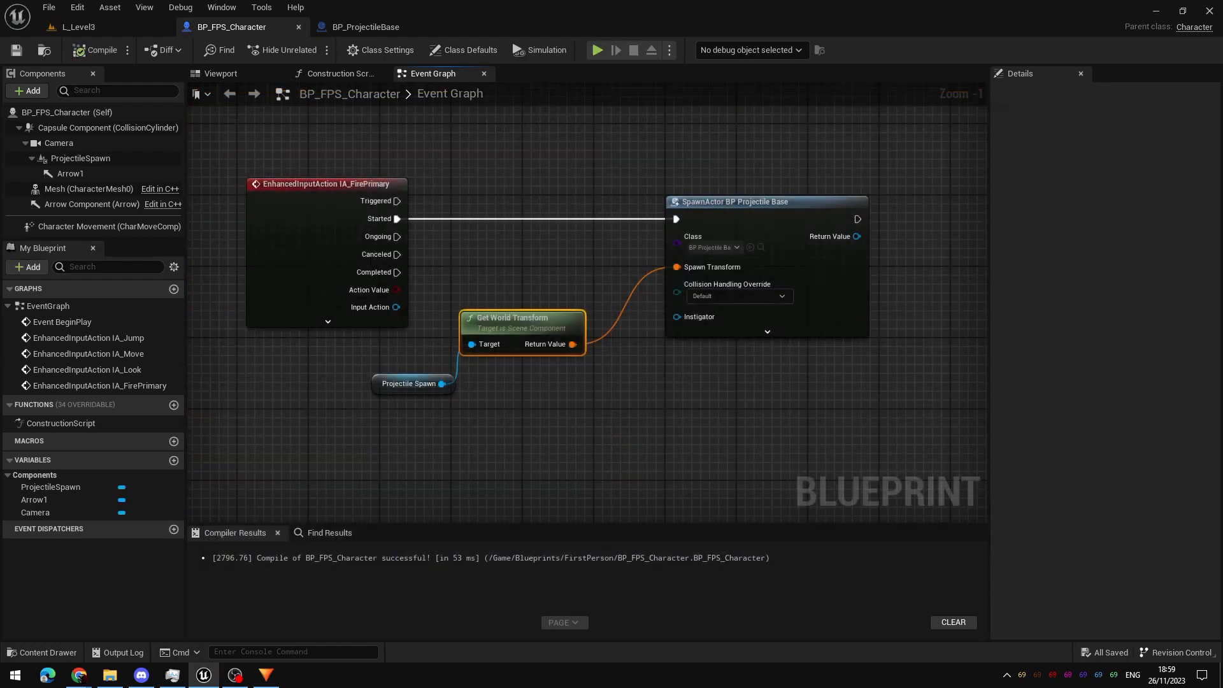